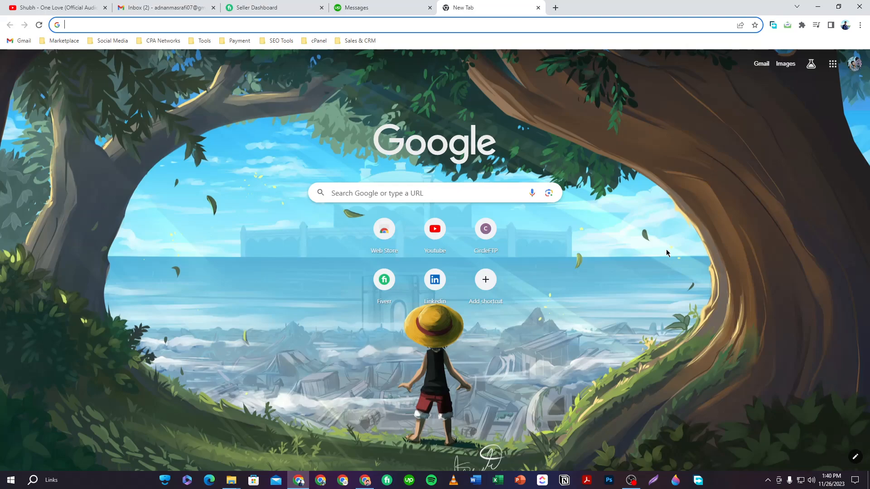
# - Switch to the Canva design and download only page 2 as a PNG, saving it as Advanced in the Downloads folder
pyautogui.click(367, 479)
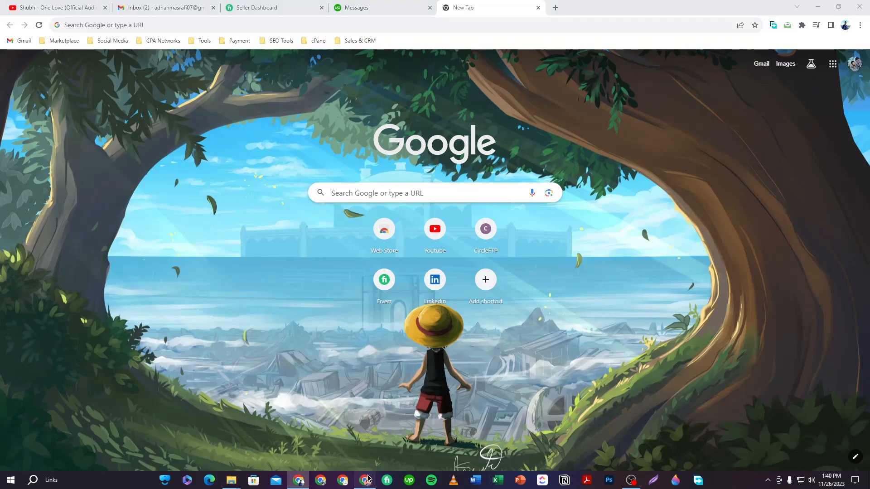
pyautogui.scroll(3, 812, 233)
pyautogui.scroll(-3, 811, 233)
pyautogui.click(844, 48)
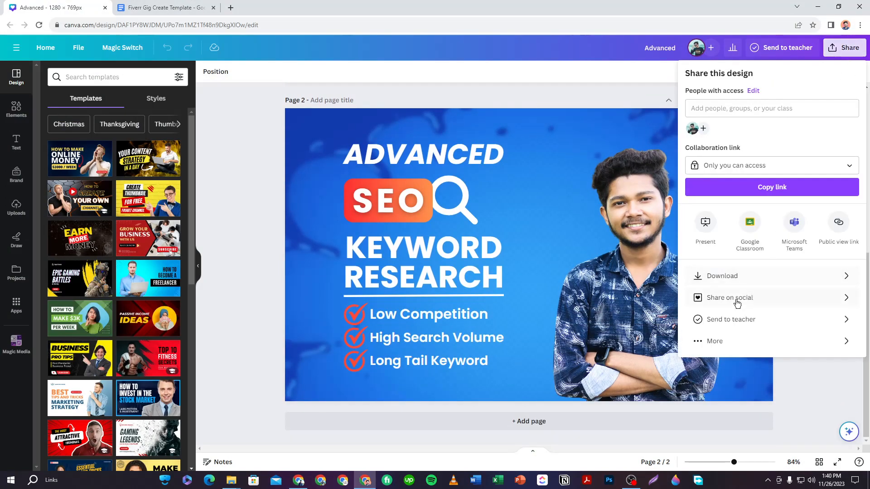
pyautogui.click(716, 276)
pyautogui.click(737, 213)
pyautogui.click(734, 239)
pyautogui.click(755, 289)
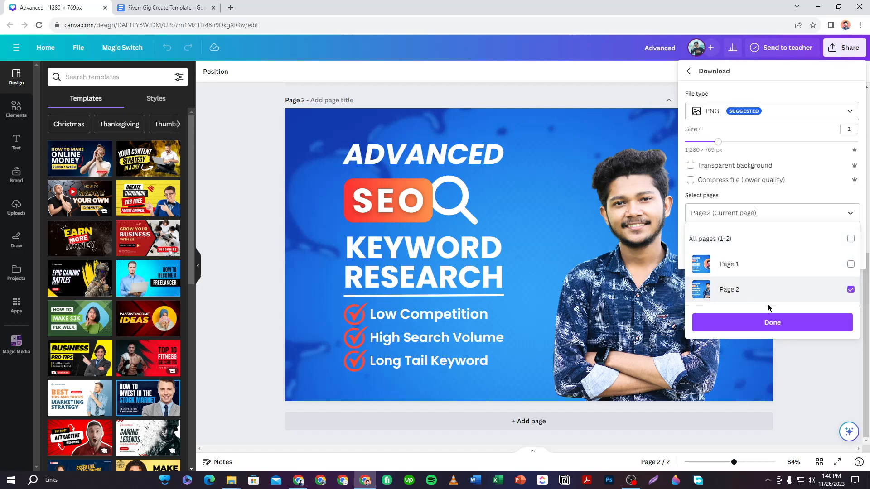
pyautogui.click(768, 326)
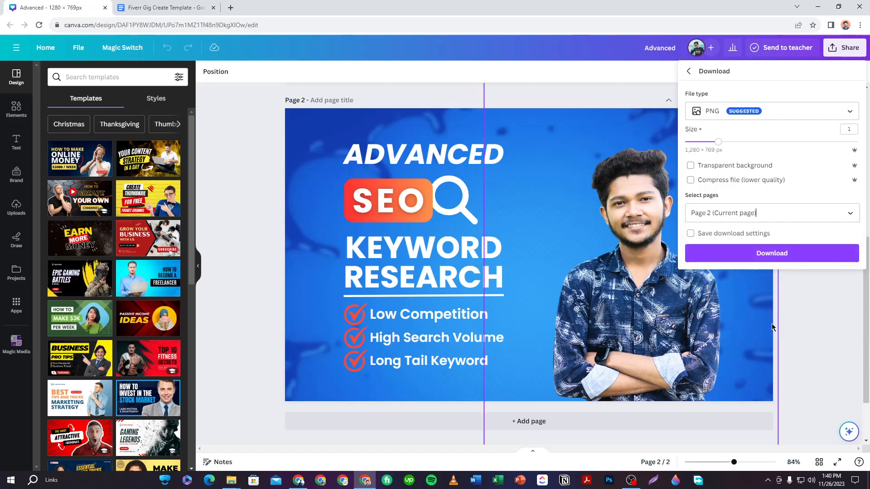
pyautogui.click(772, 253)
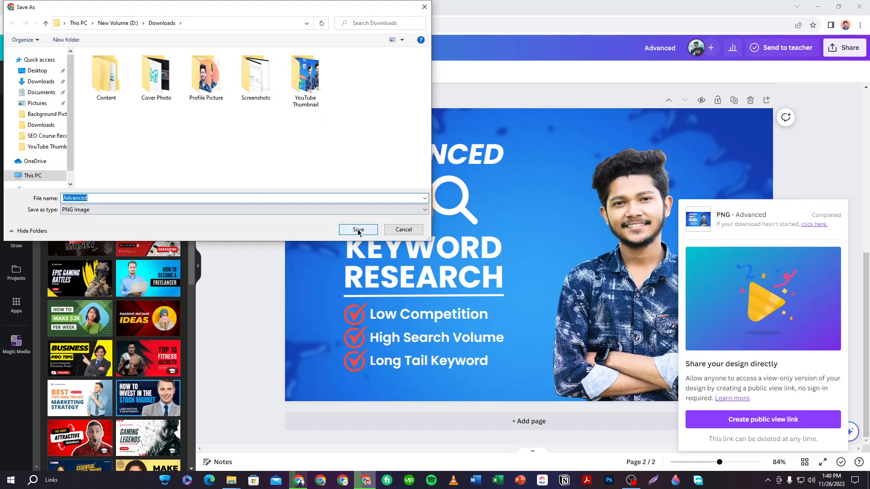
pyautogui.click(358, 231)
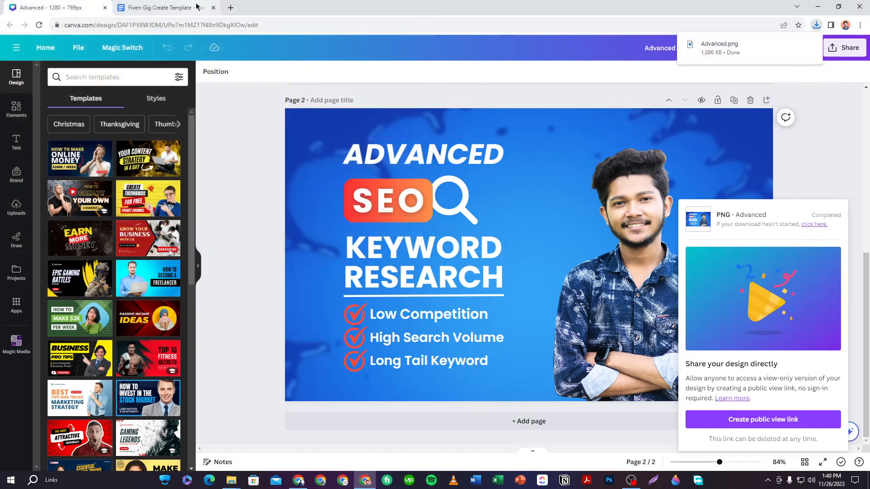
# - Switch to File Explorer, close the Recycle Bin window, and view the Advanced image from the Downloads folder
pyautogui.click(818, 6)
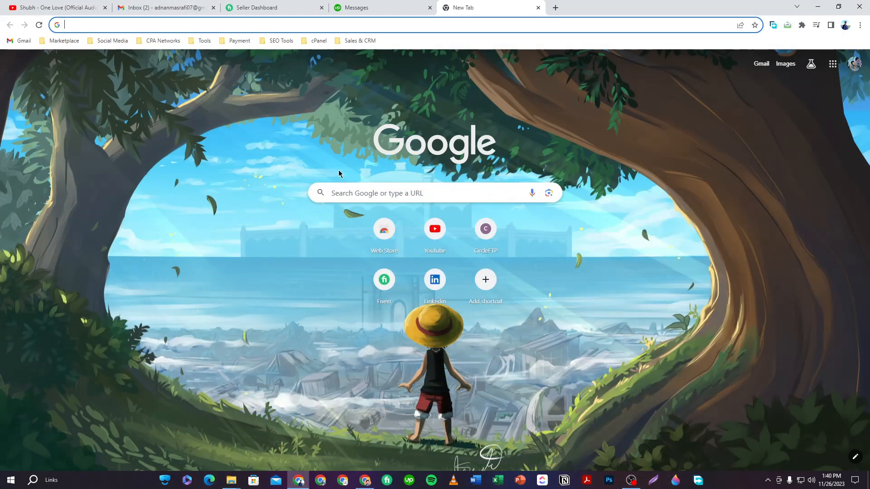
pyautogui.click(237, 476)
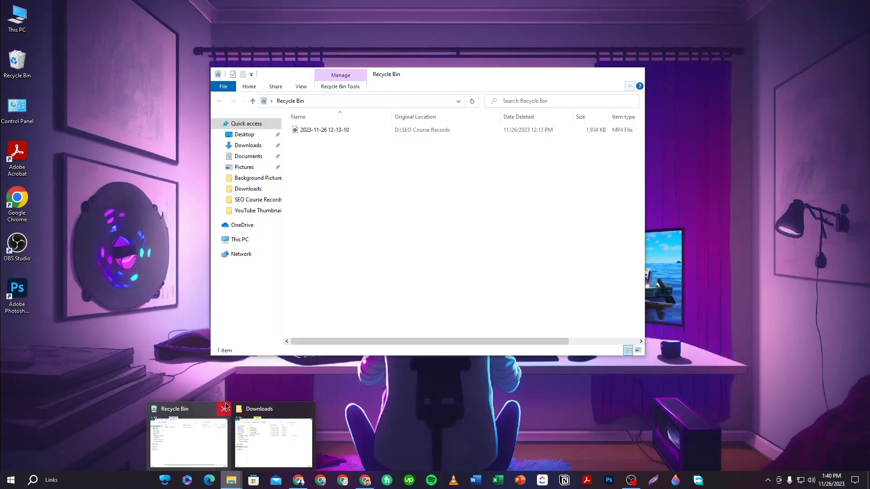
pyautogui.click(224, 410)
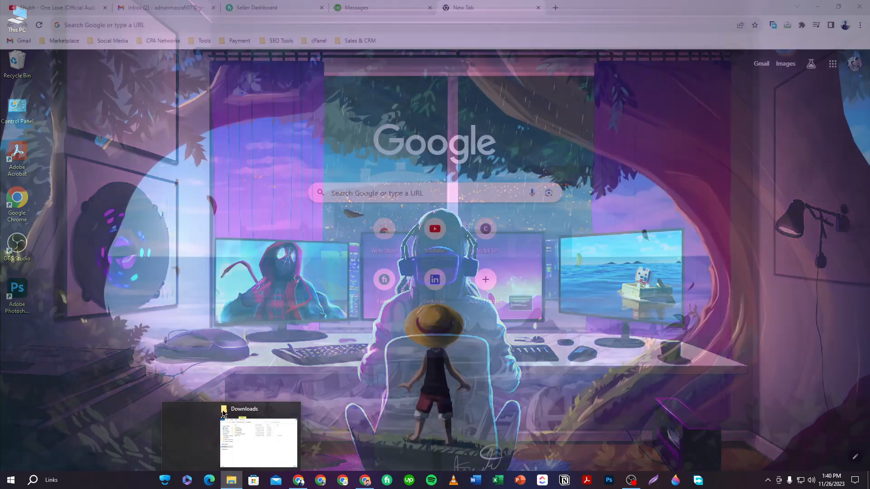
pyautogui.click(223, 412)
pyautogui.doubleClick(343, 199)
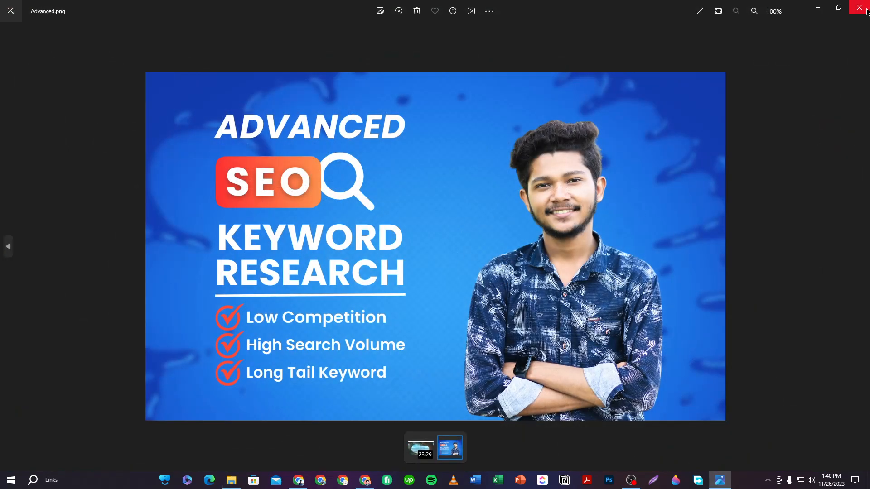
pyautogui.click(859, 8)
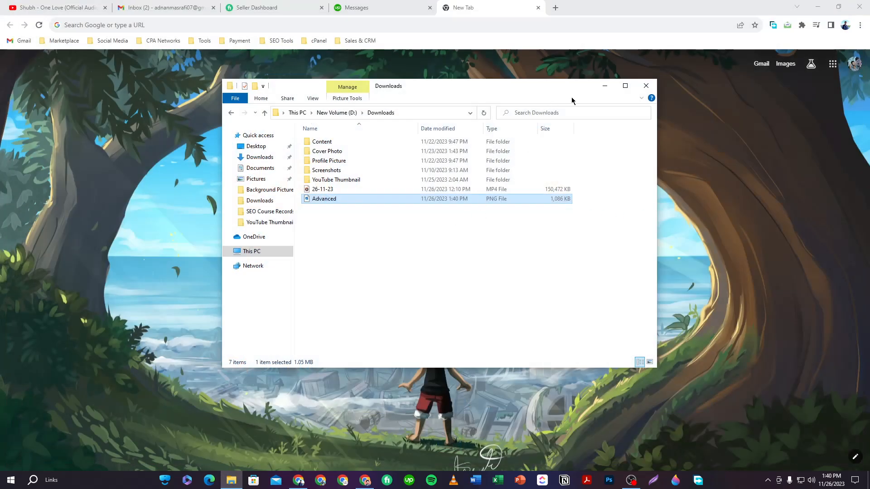
# - Examine the detailed file properties of the Advanced image in the maximized Downloads folder
pyautogui.click(625, 86)
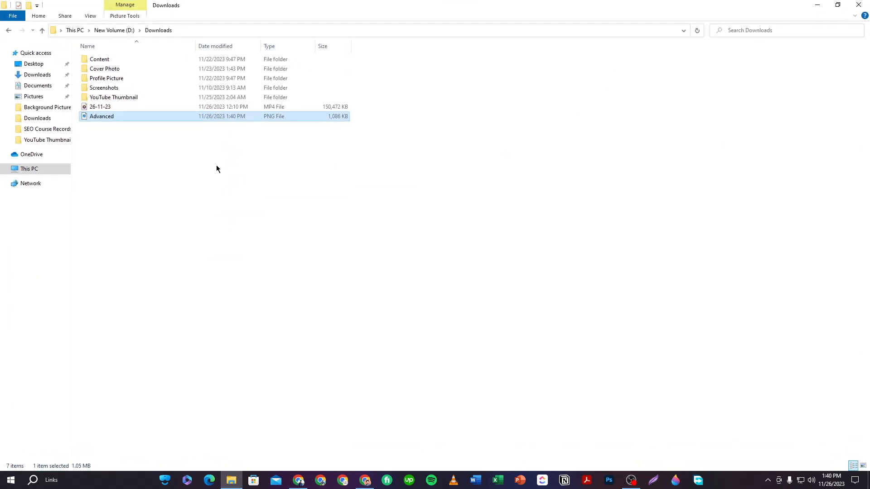
pyautogui.rightClick(121, 116)
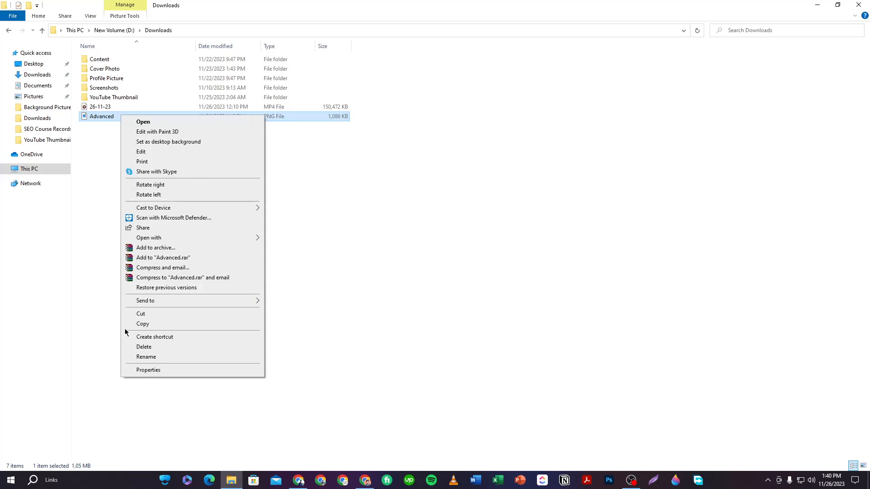
pyautogui.click(143, 370)
pyautogui.click(182, 137)
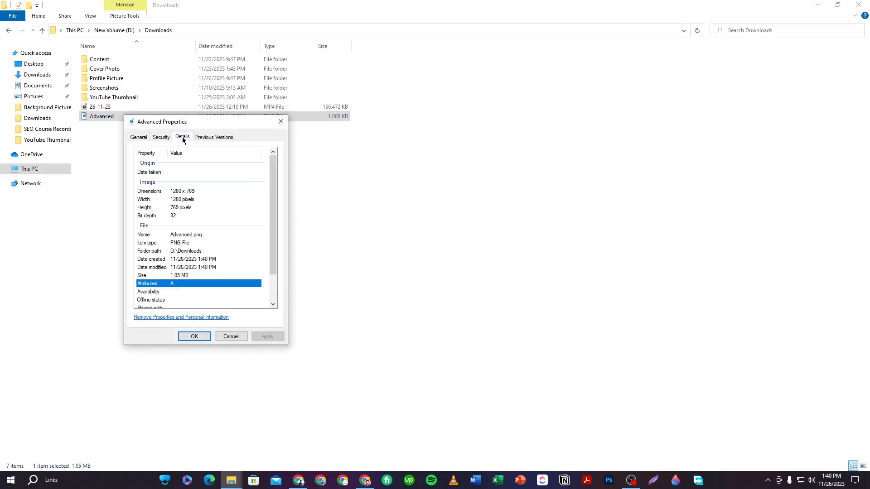
pyautogui.scroll(-1, 199, 235)
pyautogui.scroll(-1, 199, 235)
pyautogui.scroll(2, 199, 235)
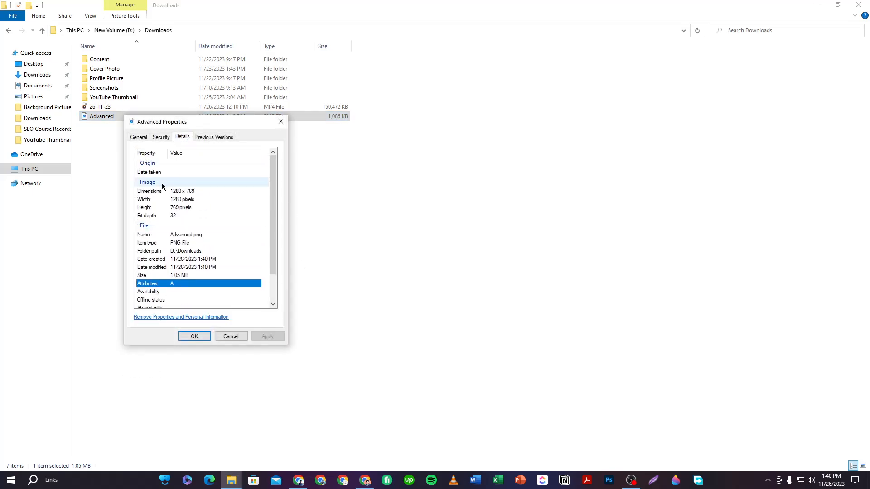
pyautogui.scroll(-2, 200, 235)
pyautogui.scroll(1, 213, 215)
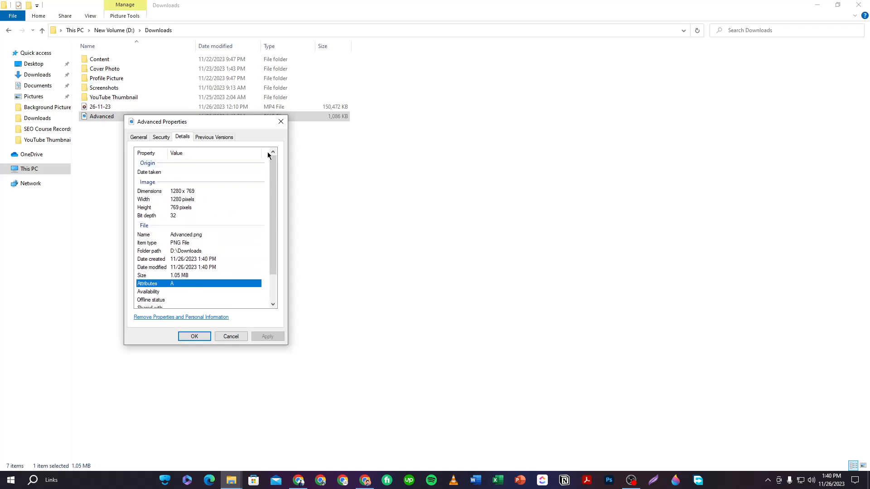
pyautogui.click(281, 123)
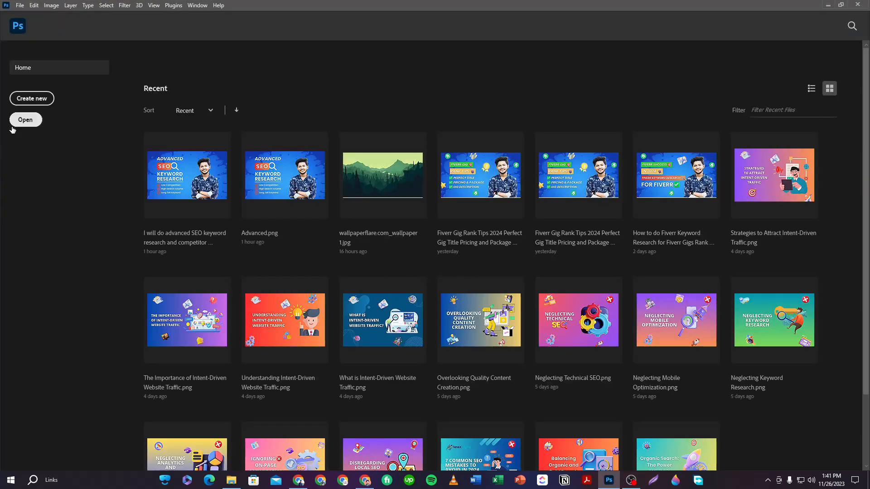
# - Open the Advanced image from the Downloads folder in Photoshop
pyautogui.click(25, 122)
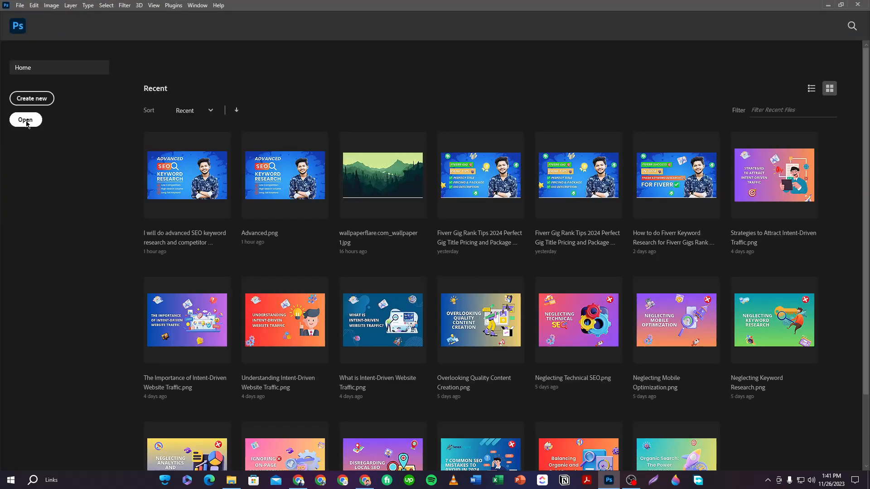
pyautogui.click(400, 87)
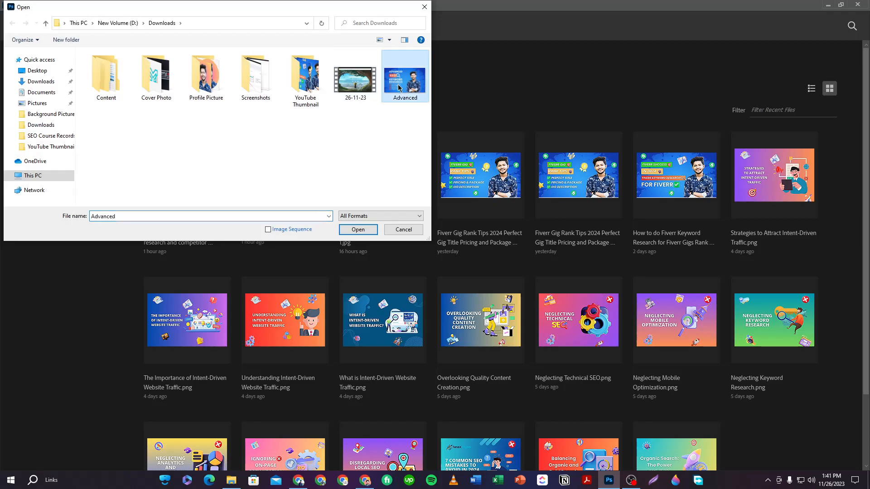
pyautogui.click(367, 225)
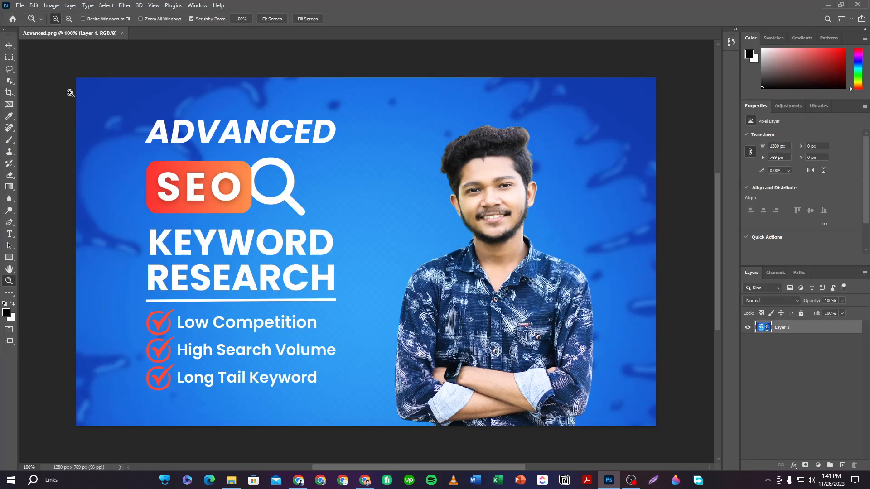
# - In the image's File Info, replace the document title with "I will do advanced SEO keyword research and competitor analysis"
pyautogui.click(20, 6)
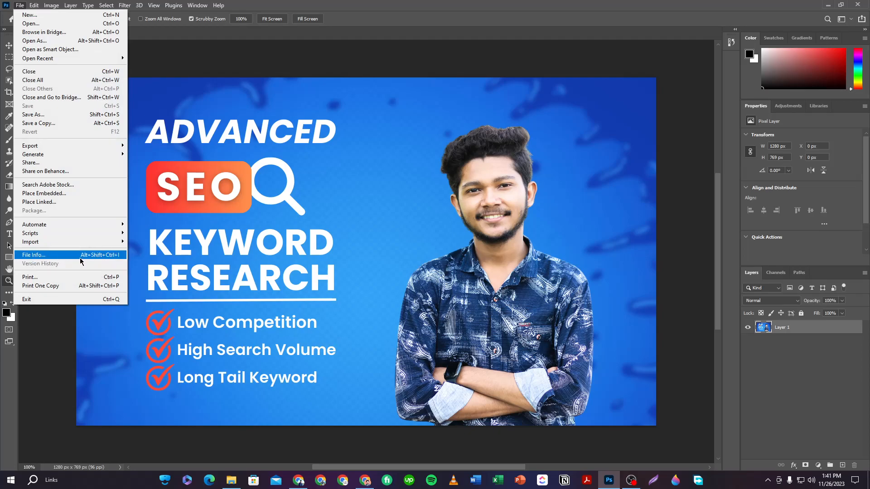
pyautogui.click(43, 257)
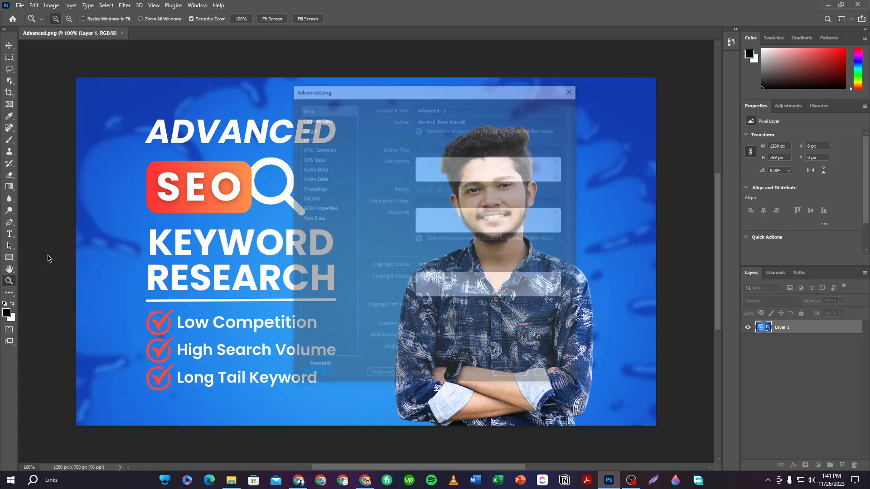
pyautogui.click(450, 107)
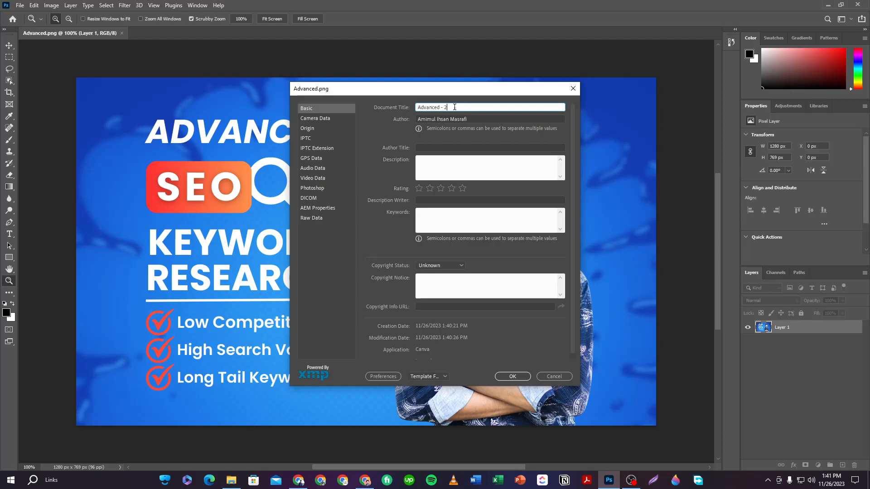
pyautogui.moveTo(455, 107); pyautogui.dragTo(405, 110)
pyautogui.press('BackSpace')
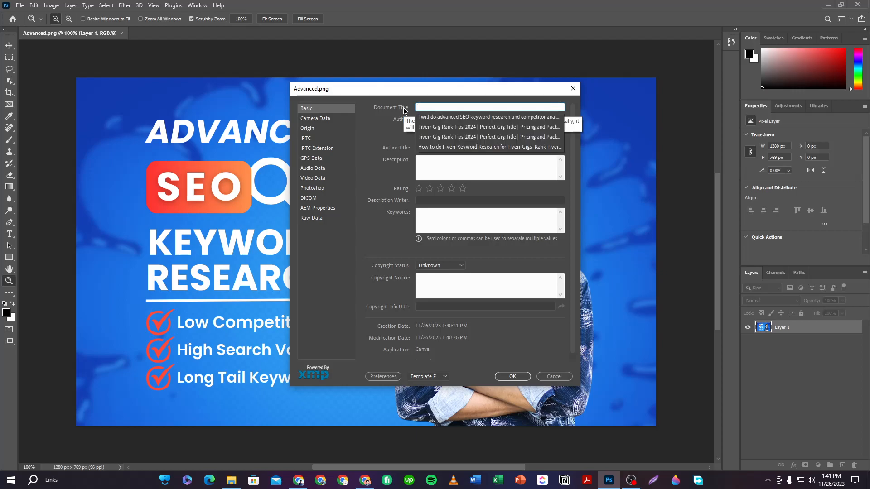
pyautogui.write('I')
pyautogui.click(446, 117)
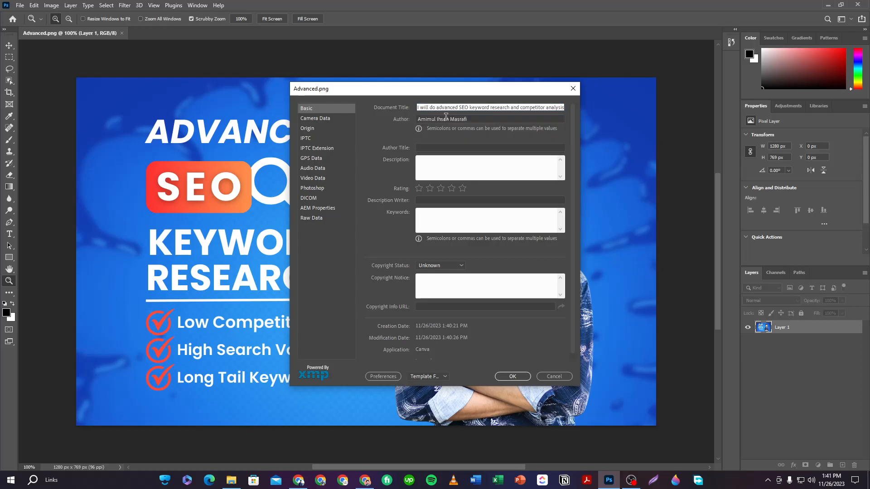
# - Copy the full document title text to the clipboard
pyautogui.tripleClick(526, 108)
pyautogui.rightClick(500, 106)
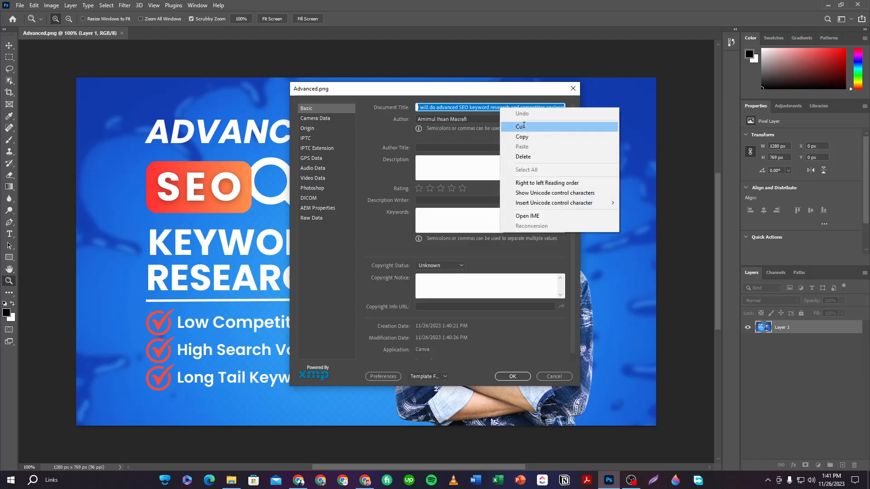
pyautogui.click(523, 137)
pyautogui.click(473, 105)
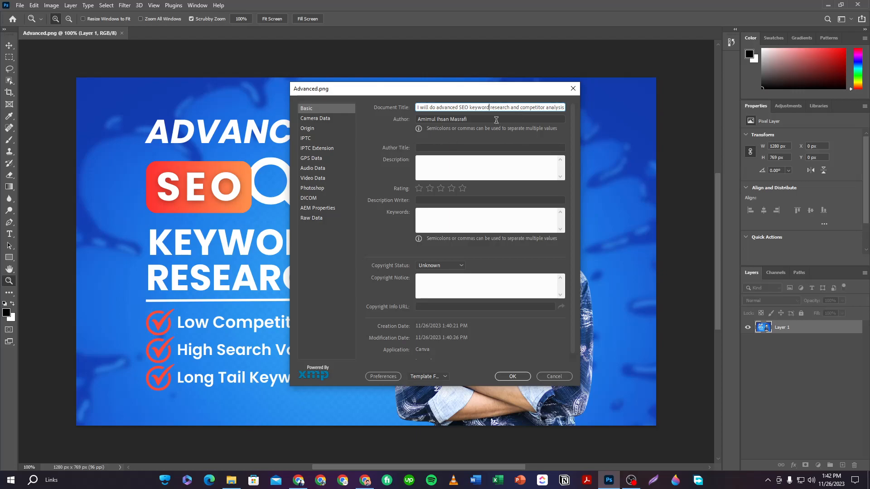
pyautogui.click(479, 118)
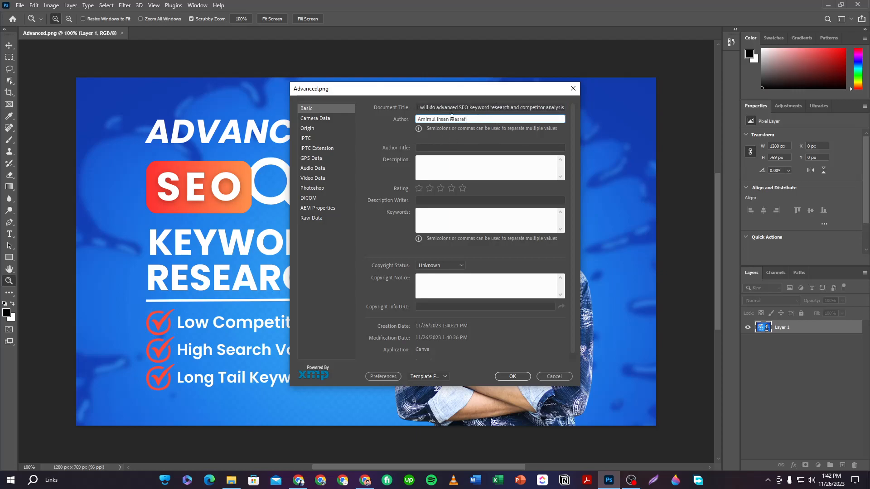
pyautogui.click(377, 131)
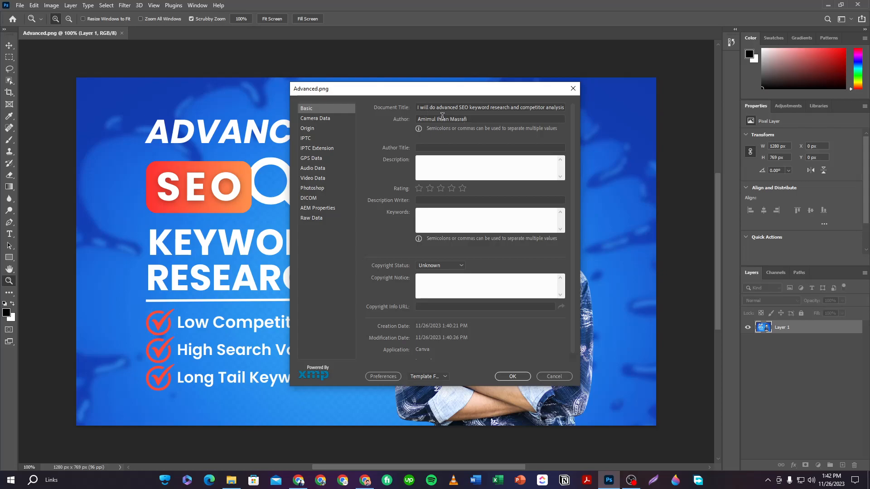
pyautogui.click(471, 107)
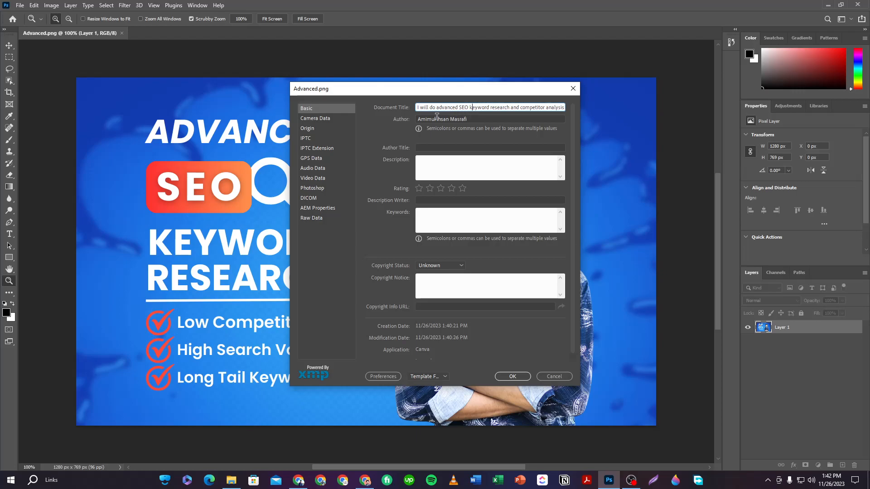
pyautogui.click(375, 131)
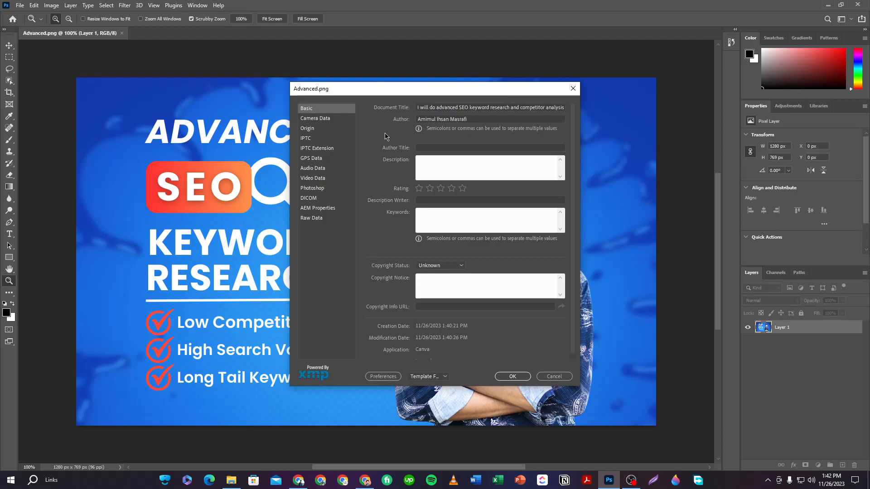
pyautogui.click(469, 119)
pyautogui.click(393, 137)
# - Set the author title to "Professional SEO Expert" and select its text
pyautogui.click(430, 146)
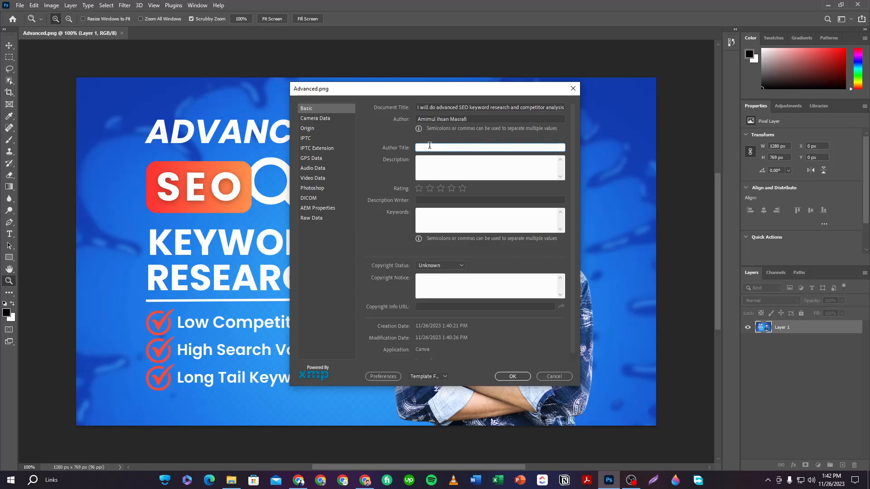
pyautogui.write('P')
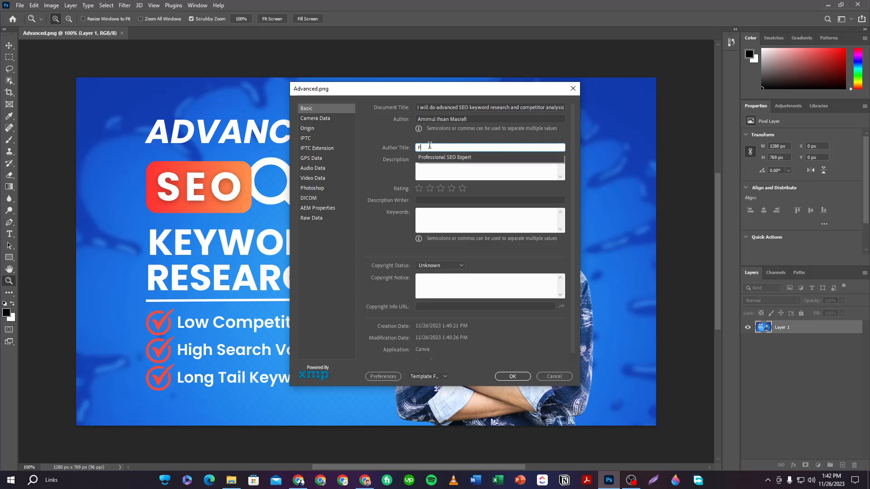
pyautogui.write('r')
pyautogui.click(452, 158)
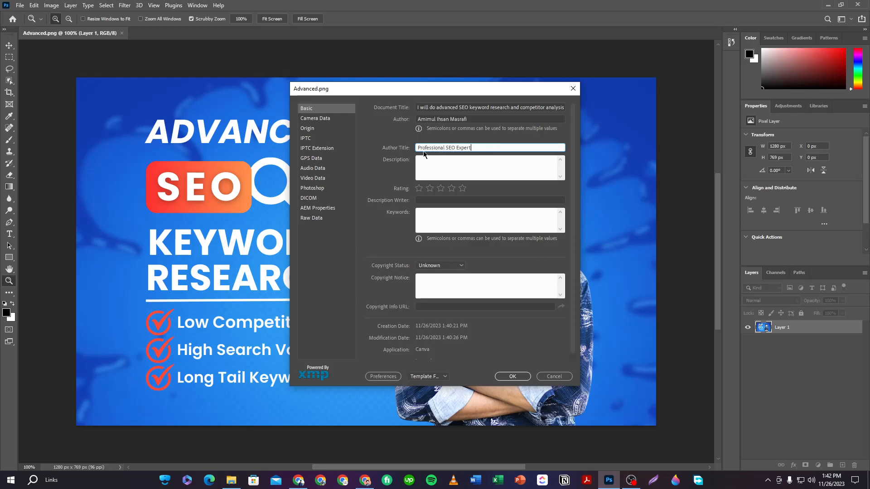
pyautogui.moveTo(497, 147); pyautogui.dragTo(411, 145)
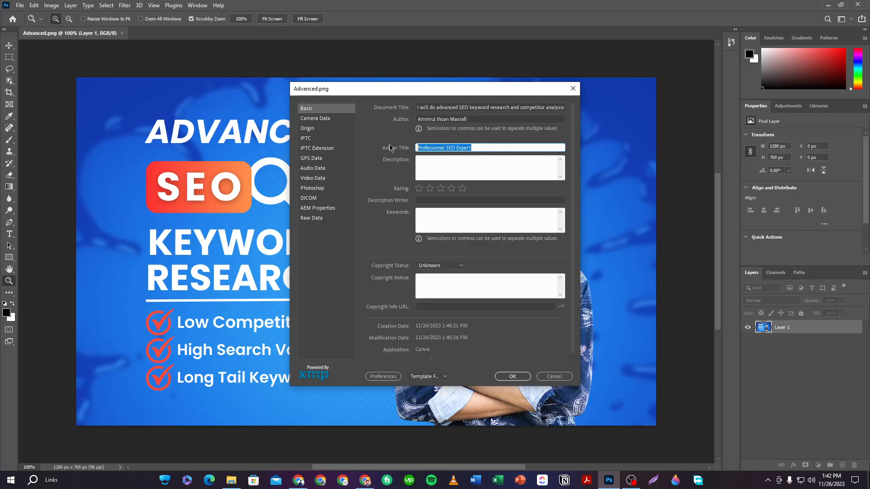
# - Switch to the Fiverr Gig Create Template document in Google Docs and copy the whole gig description, through the closing note about placing an order
pyautogui.click(391, 148)
pyautogui.click(426, 162)
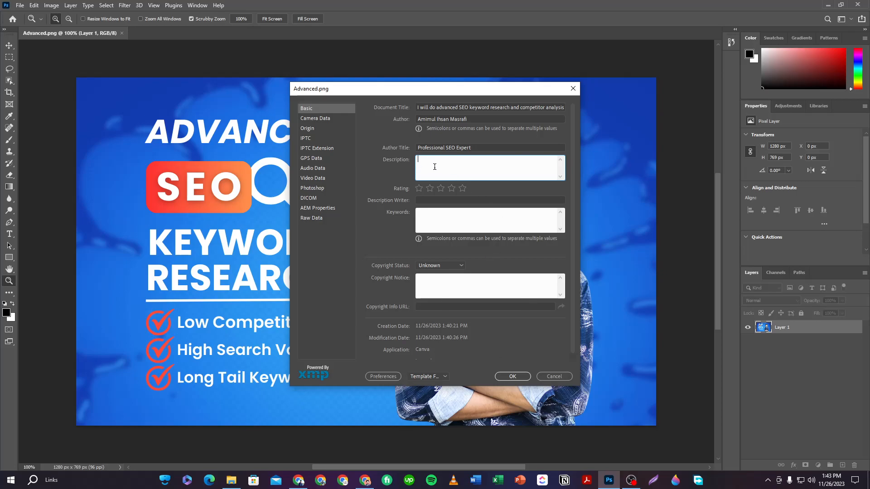
pyautogui.click(366, 480)
pyautogui.click(160, 7)
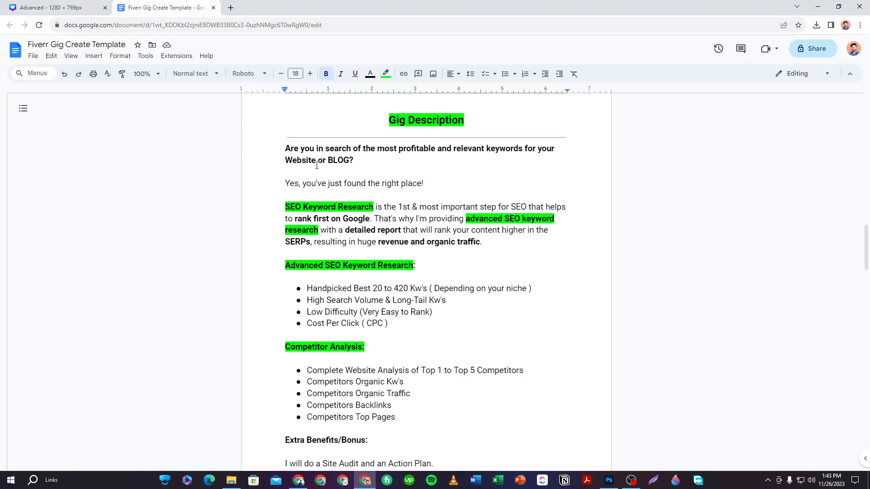
pyautogui.scroll(-1, 282, 111)
pyautogui.moveTo(282, 104); pyautogui.dragTo(451, 402)
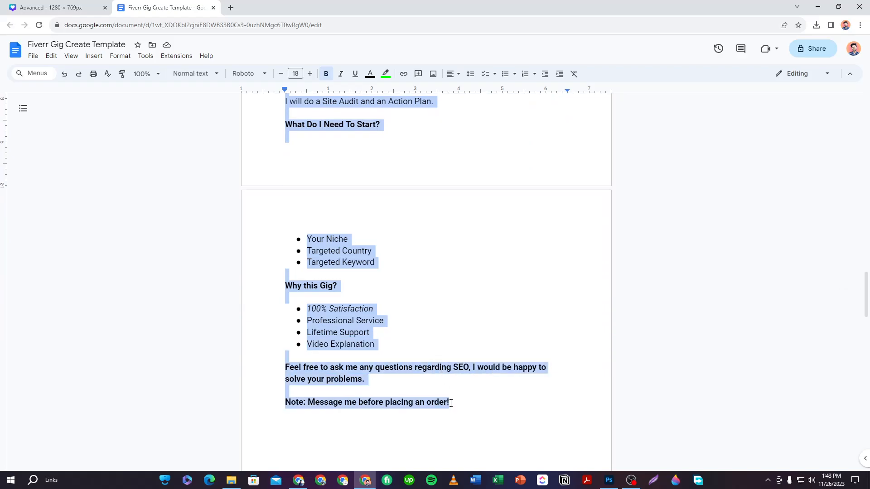
pyautogui.rightClick(437, 402)
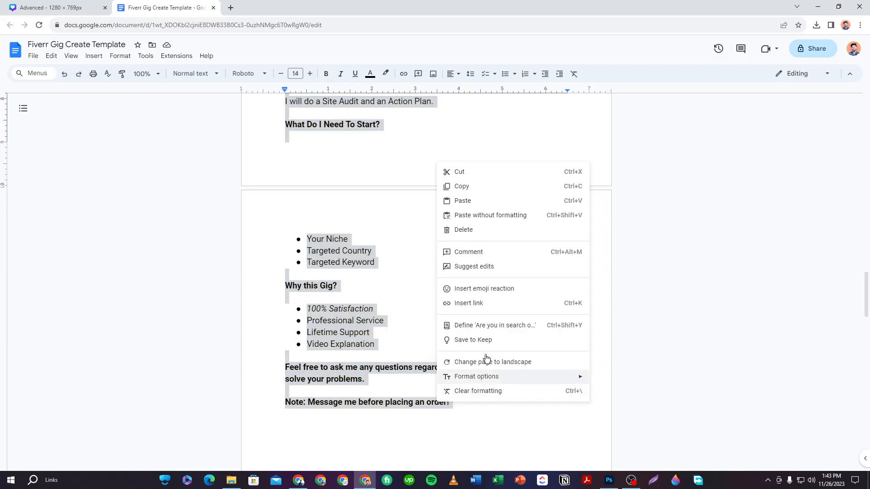
pyautogui.click(453, 186)
# - Back in Photoshop, paste the copied gig description into the image's Description metadata
pyautogui.click(820, 6)
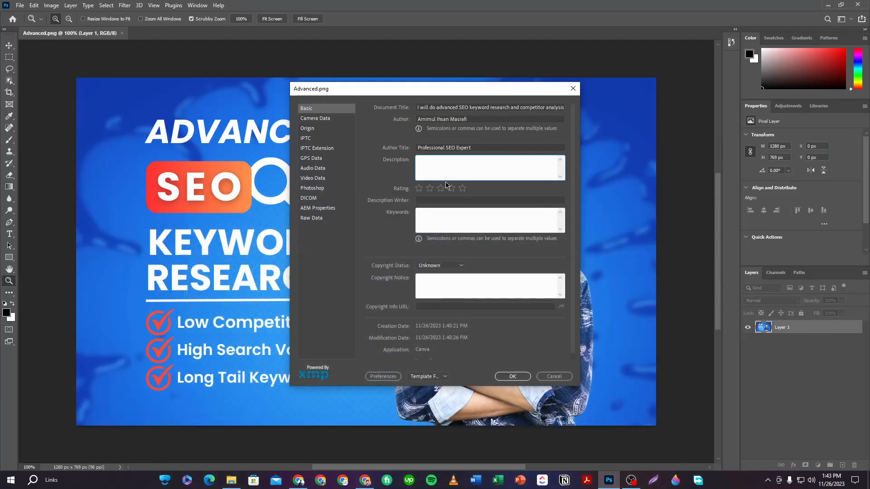
pyautogui.hotkey('ctrl', 'v')
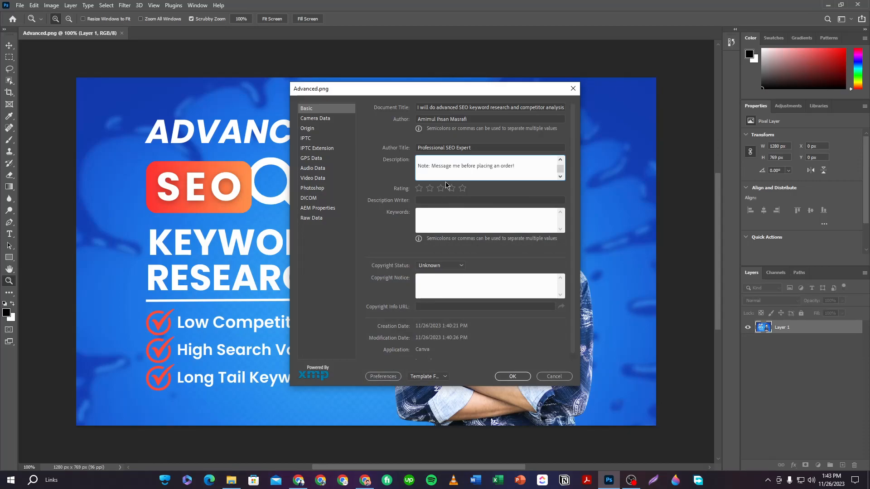
pyautogui.press('BackSpace')
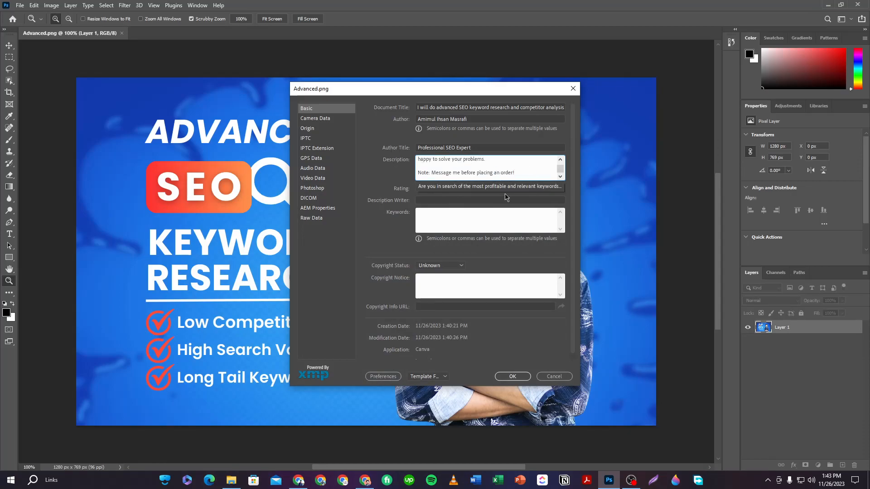
pyautogui.click(388, 171)
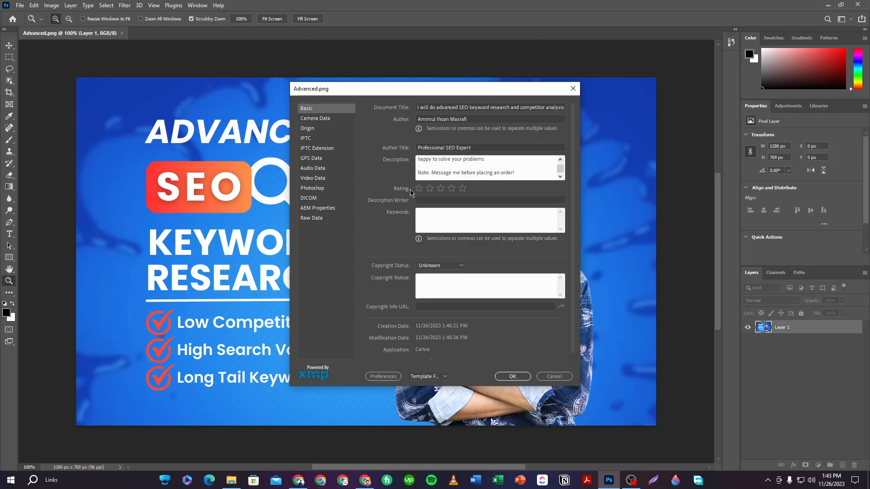
# - Set the image's rating to five stars and enter the author's full name as the description writer
pyautogui.click(462, 189)
pyautogui.click(440, 200)
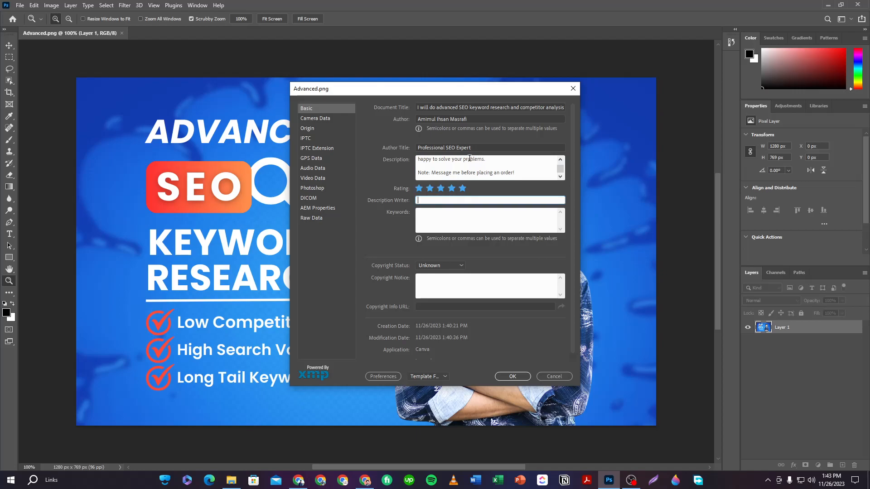
pyautogui.write('a')
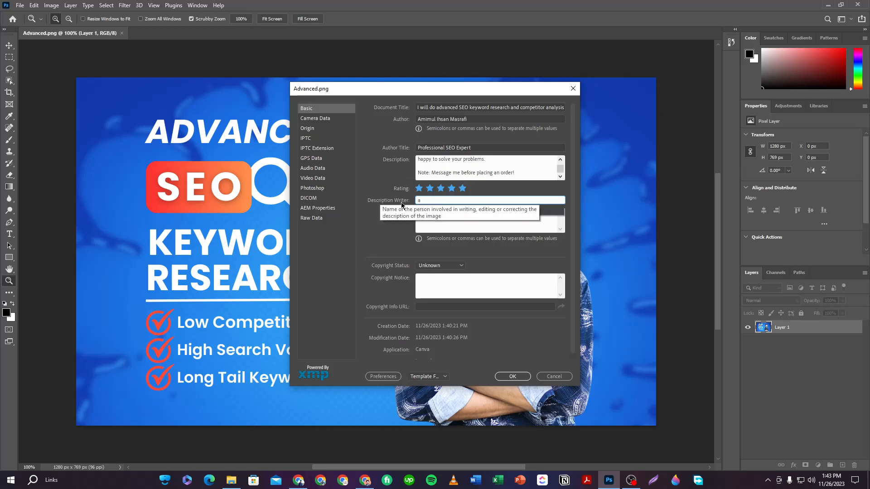
pyautogui.click(444, 211)
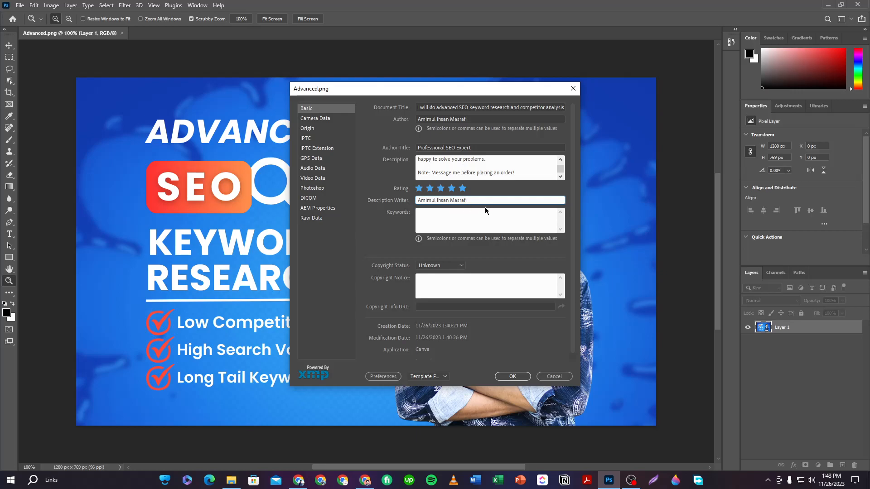
# - Enter the image's keywords as "keyword research, seo keyword research, competitor analysis"
pyautogui.click(436, 215)
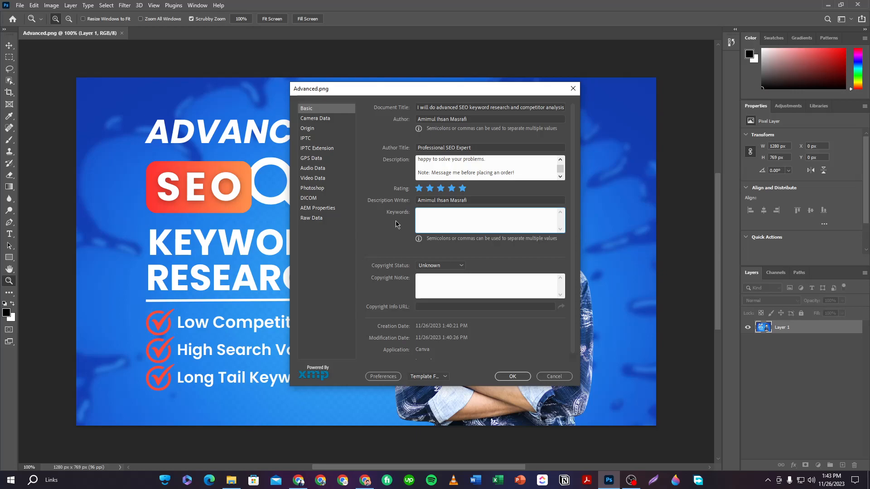
pyautogui.write('k')
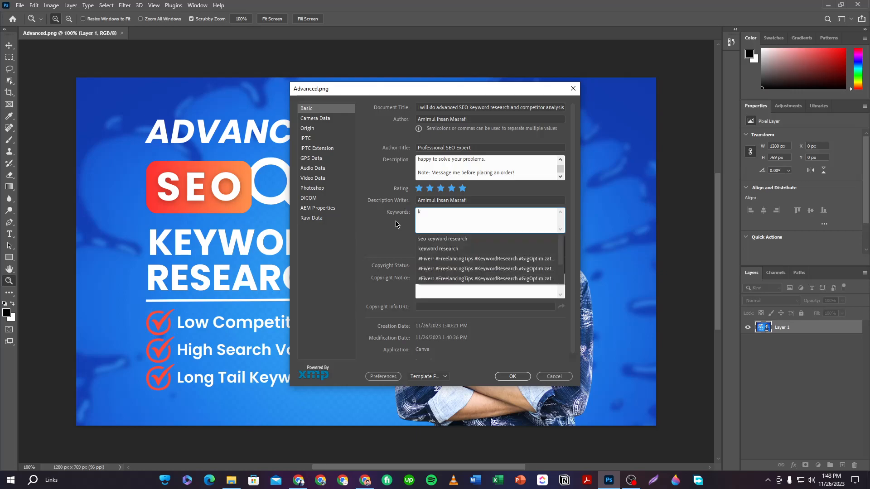
pyautogui.click(450, 249)
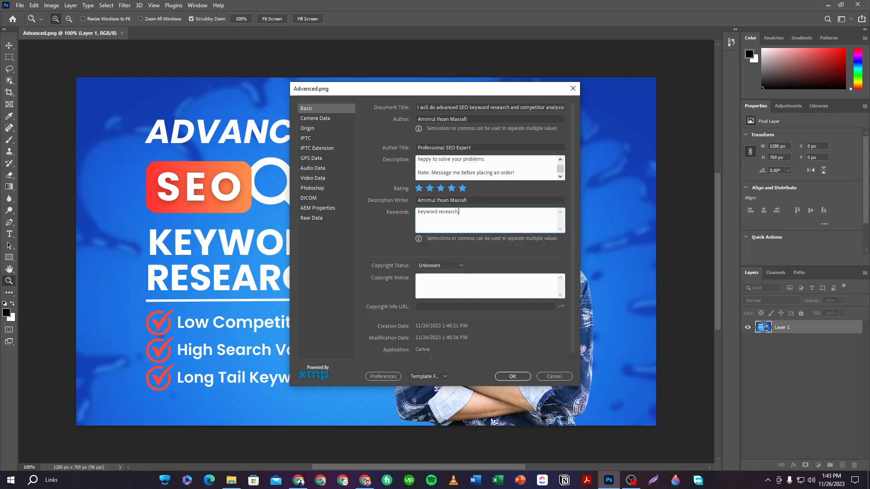
pyautogui.write(', se')
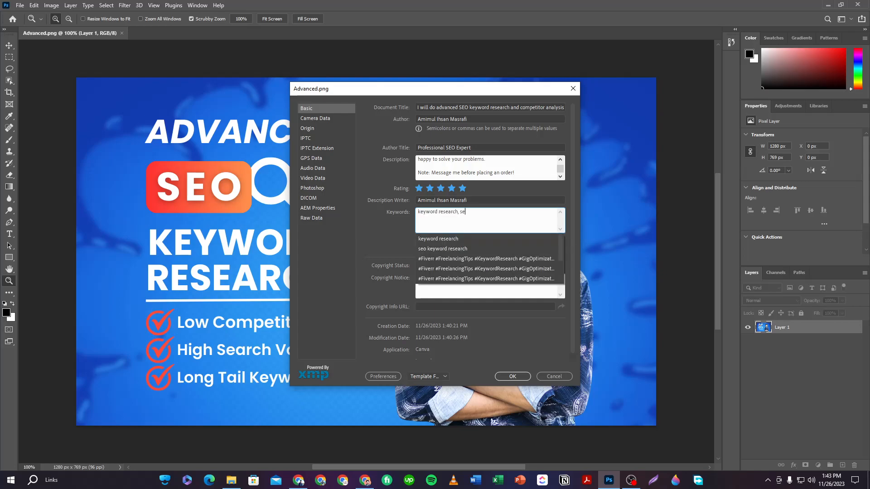
pyautogui.click(458, 250)
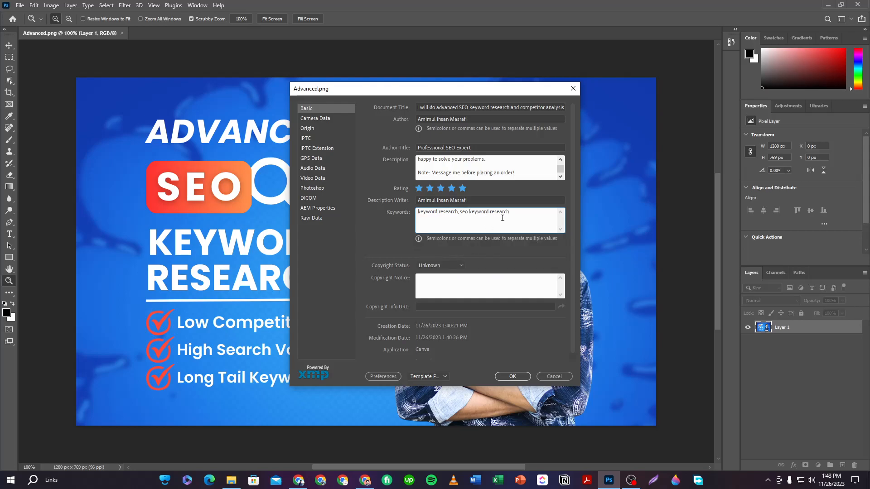
pyautogui.write(', c')
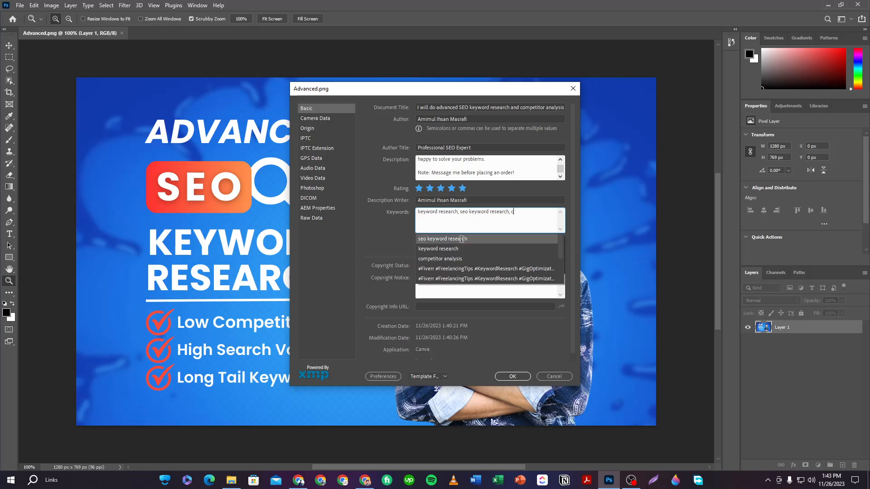
pyautogui.click(451, 260)
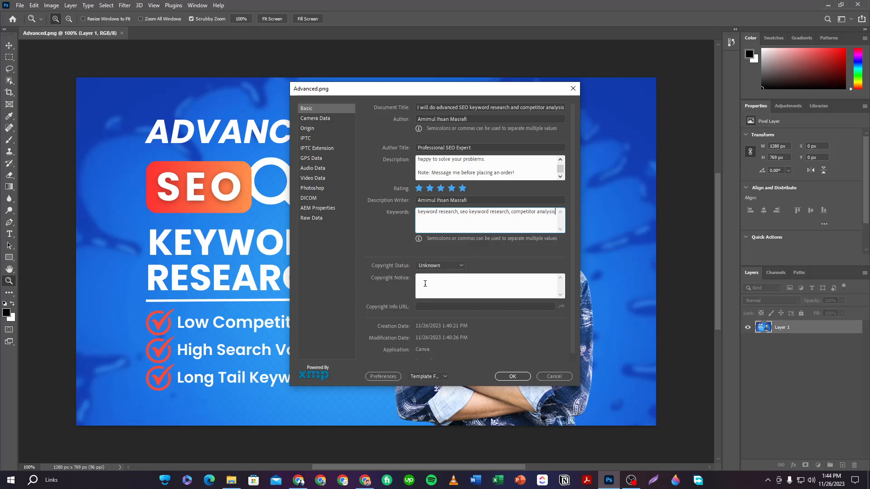
pyautogui.click(423, 307)
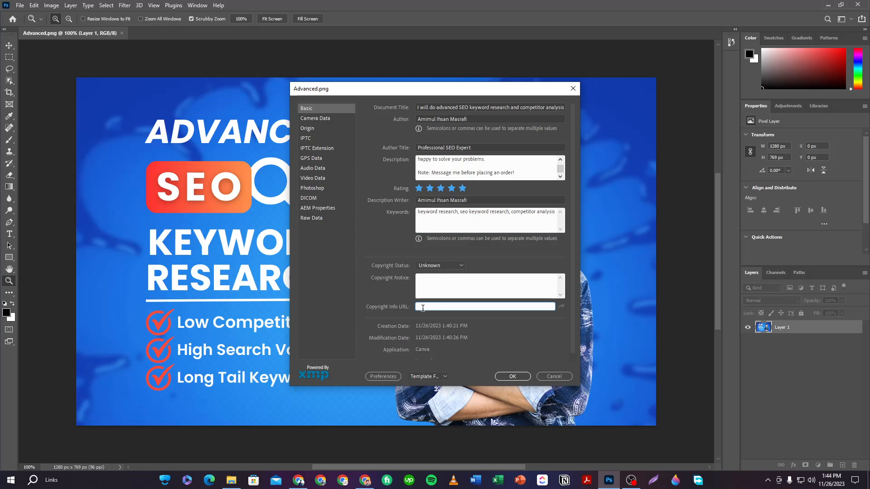
pyautogui.write('ww')
pyautogui.write('w/')
pyautogui.write('.fiverr.com/')
pyautogui.press('Print')
pyautogui.moveTo(23, 0); pyautogui.dragTo(259, 52)
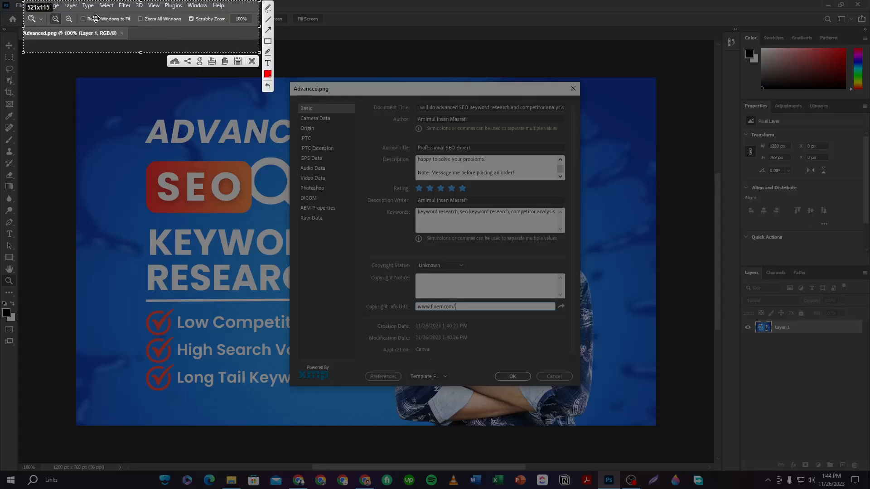
pyautogui.click(252, 61)
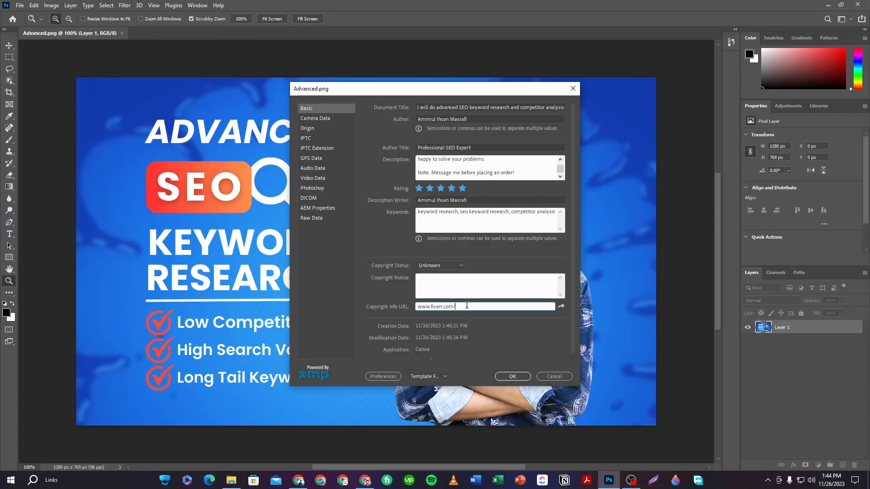
# - Complete the Copyright Info URL by adding the seller's Fiverr username after the domain
pyautogui.write('masrafi07')
pyautogui.moveTo(490, 306); pyautogui.dragTo(404, 308)
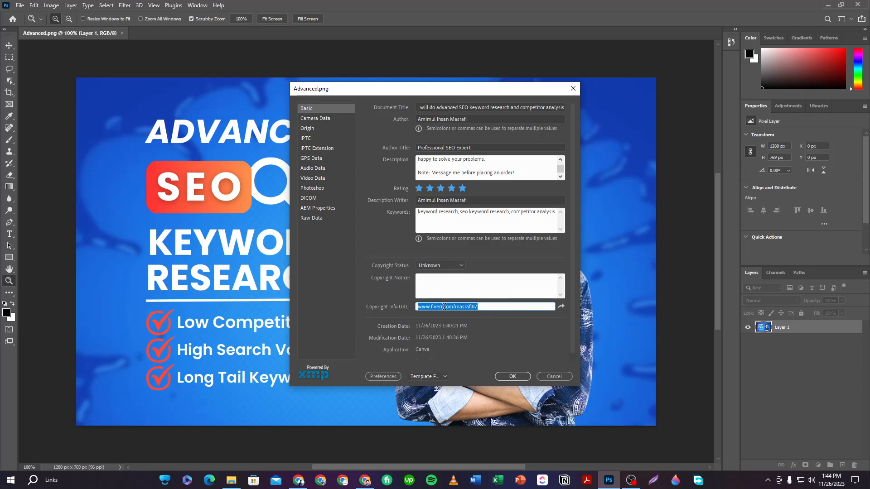
pyautogui.click(484, 308)
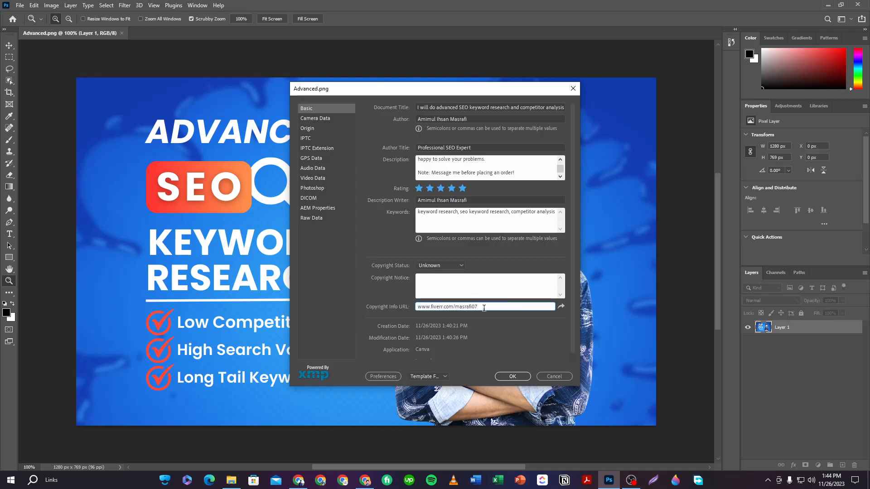
pyautogui.hotkey('shift', 'Left')
pyautogui.hotkey('shift', 'Left')
pyautogui.hotkey('shift', 'Left')
pyautogui.hotkey('shift', 'Left')
pyautogui.hotkey('shift', 'Left')
pyautogui.hotkey('shift', 'Left')
pyautogui.hotkey('shift', 'Left')
pyautogui.hotkey('shift', 'Left')
pyautogui.hotkey('shift', 'Left')
pyautogui.click(496, 307)
pyautogui.moveTo(488, 307); pyautogui.dragTo(415, 307)
pyautogui.click(504, 307)
pyautogui.moveTo(488, 304); pyautogui.dragTo(408, 307)
# - Apply the completed file info to the image
pyautogui.click(350, 275)
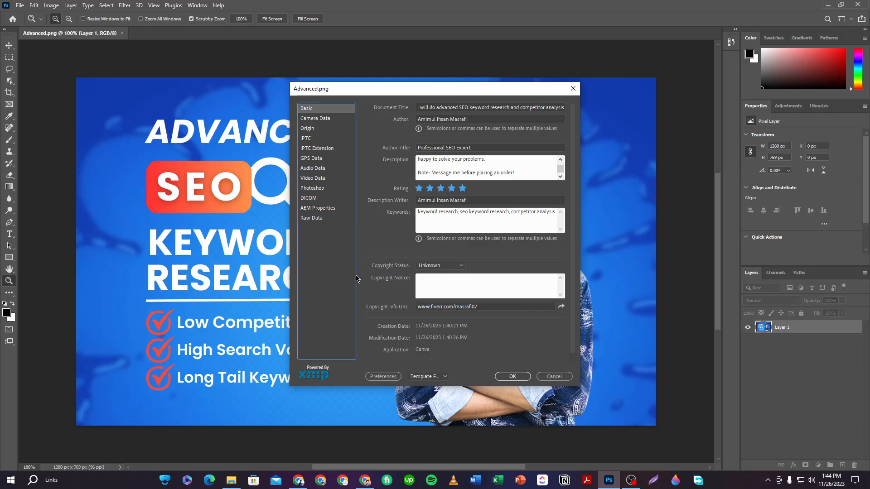
pyautogui.scroll(-1, 470, 299)
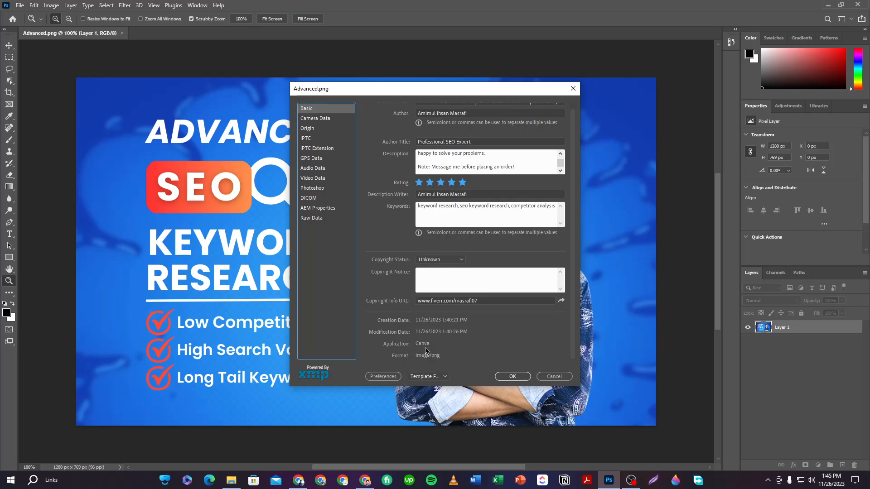
pyautogui.click(514, 376)
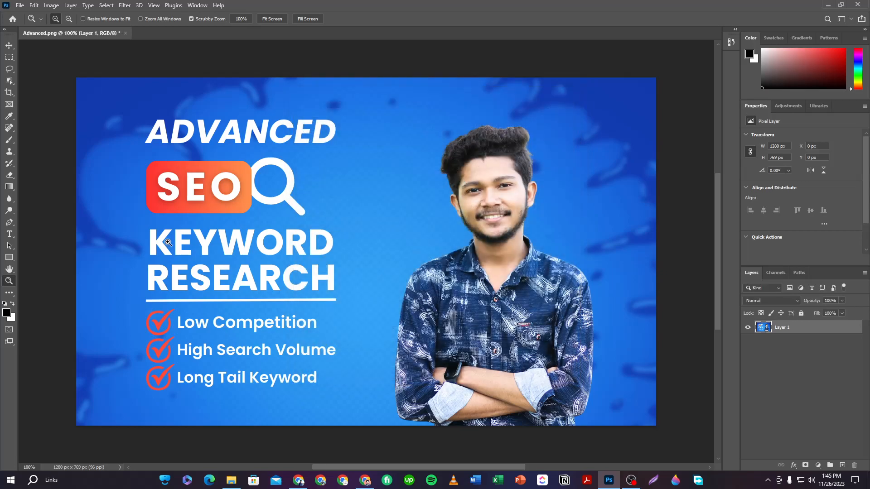
# - Reopen the image's File Info, review the entered description, keywords and URL, and accept it
pyautogui.click(20, 6)
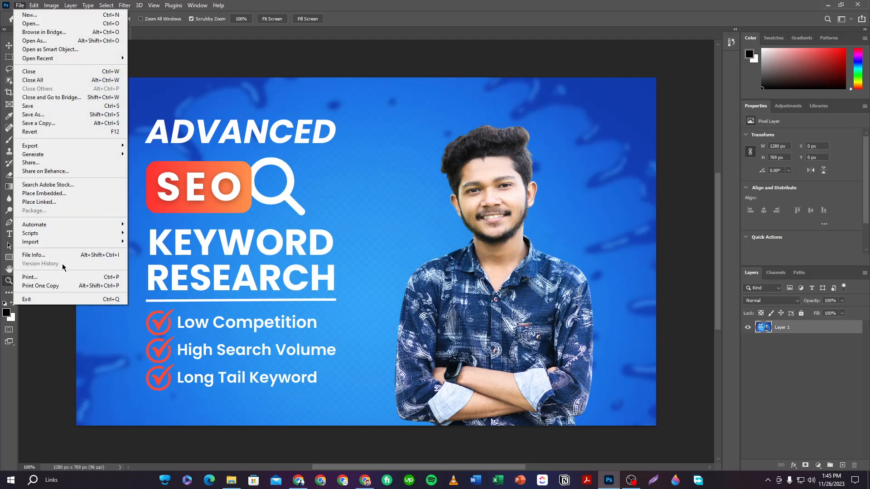
pyautogui.click(37, 255)
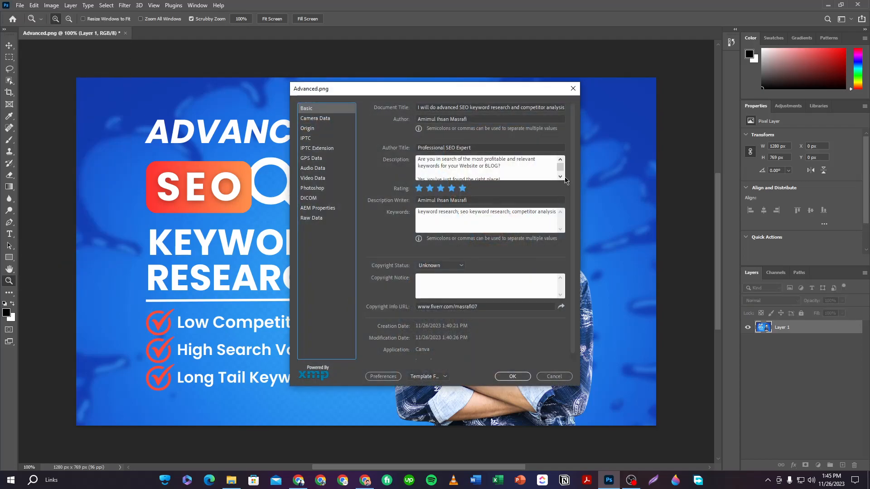
pyautogui.click(515, 168)
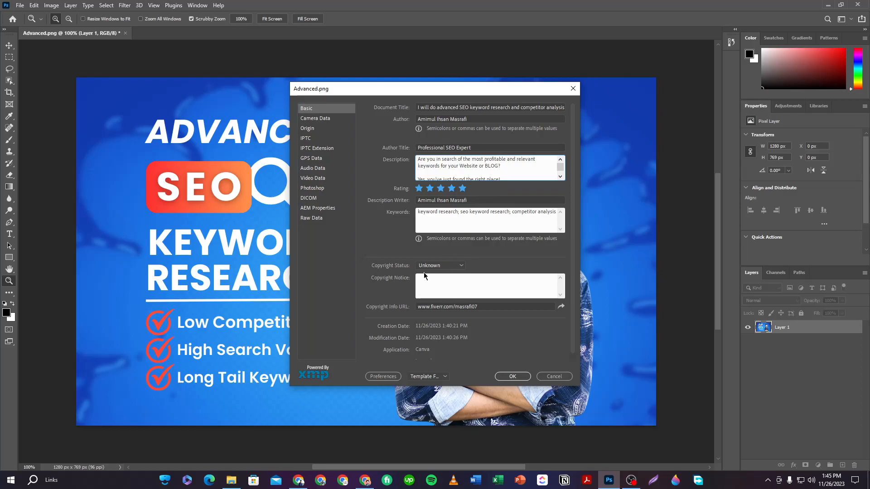
pyautogui.scroll(-1, 475, 319)
pyautogui.click(512, 377)
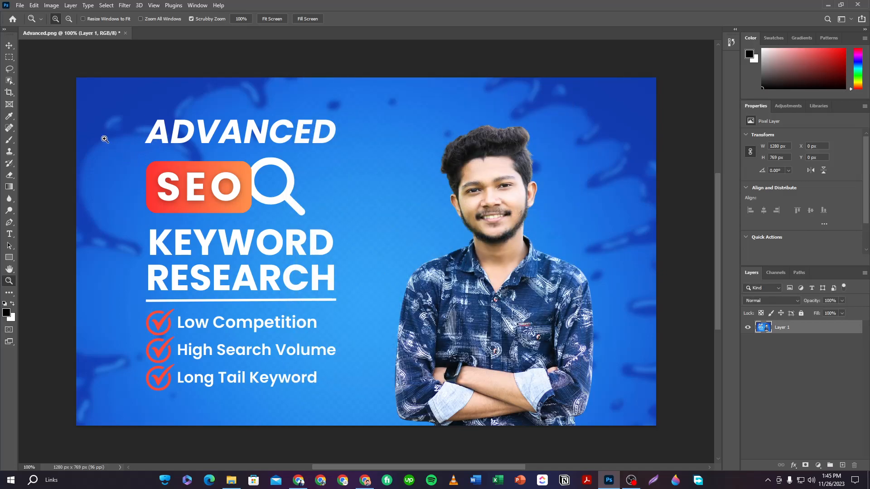
# - Save Advanced.png with its new metadata
pyautogui.hotkey('ctrl', 's')
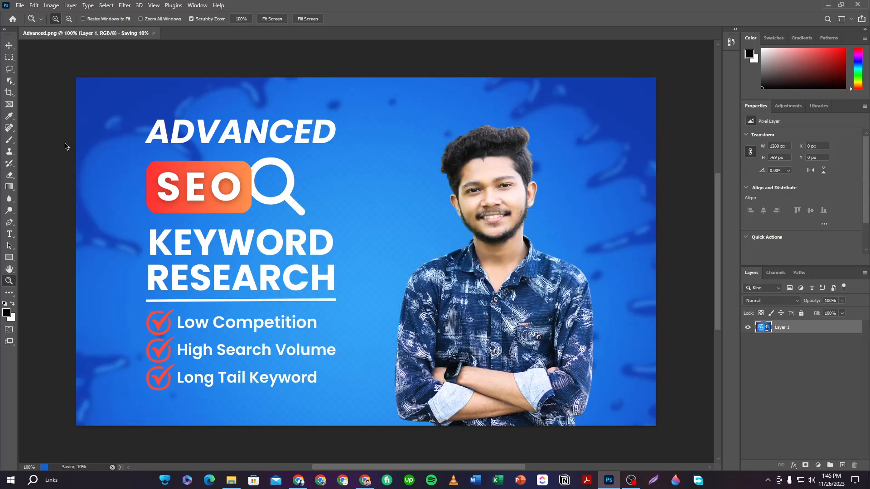
pyautogui.click(20, 6)
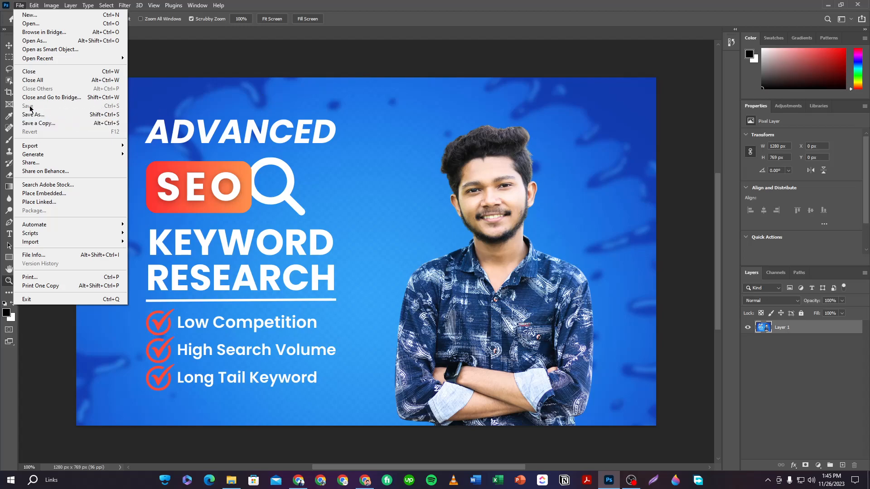
pyautogui.click(201, 71)
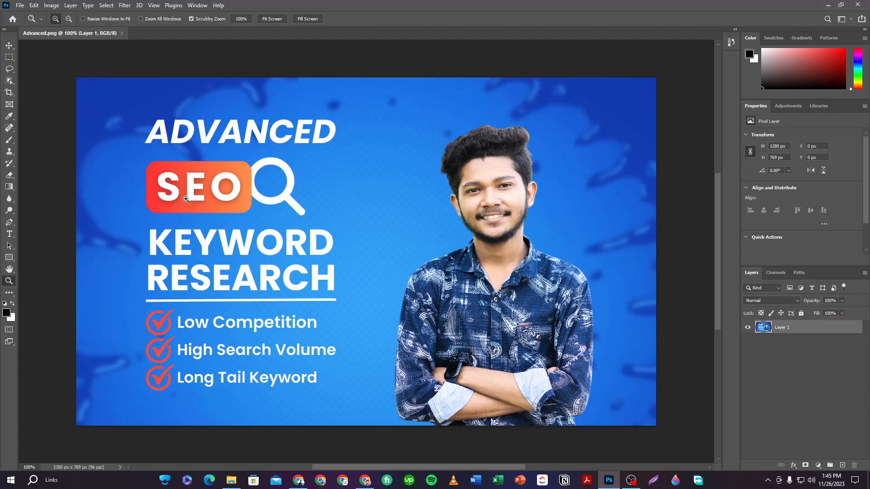
# - Close and reopen Advanced.png, check its saved File Info, and close the image and Photoshop
pyautogui.click(121, 33)
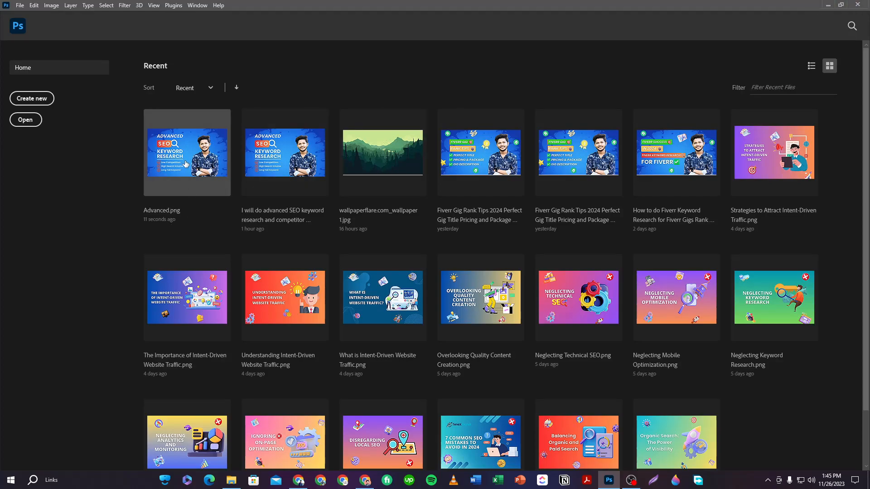
pyautogui.click(184, 155)
pyautogui.click(20, 5)
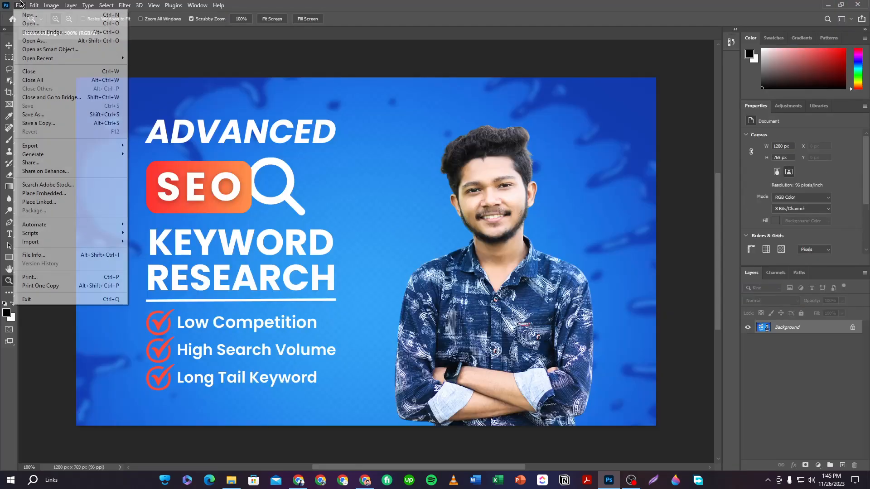
pyautogui.click(40, 257)
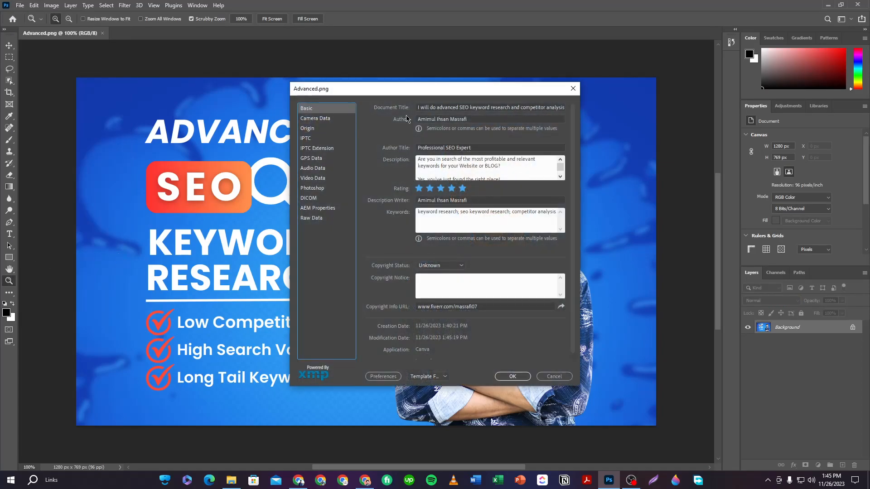
pyautogui.click(573, 88)
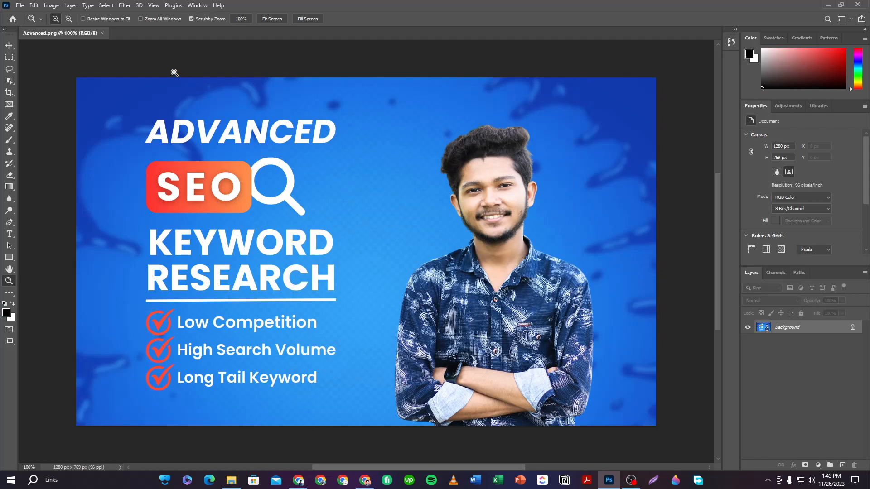
pyautogui.click(102, 33)
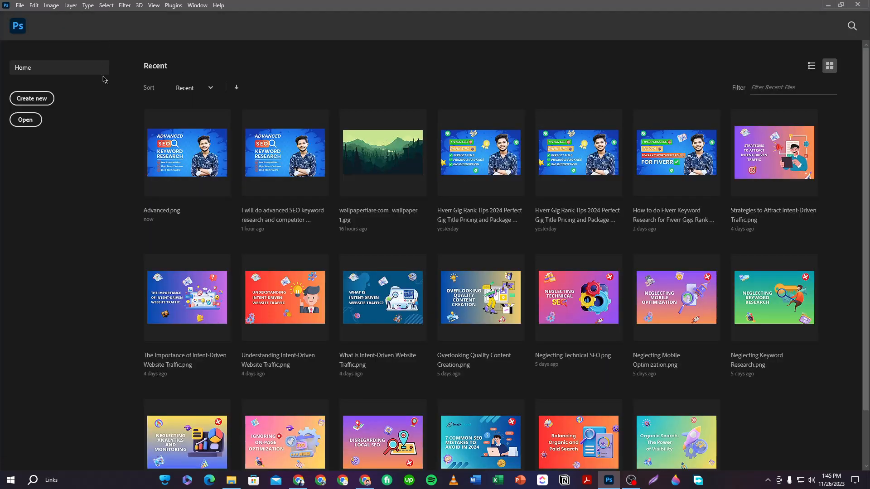
pyautogui.click(858, 5)
# - Rename the Advanced PNG in the Downloads folder as "I will do advanced SEO keyword research and competitor analysis"
pyautogui.click(104, 118)
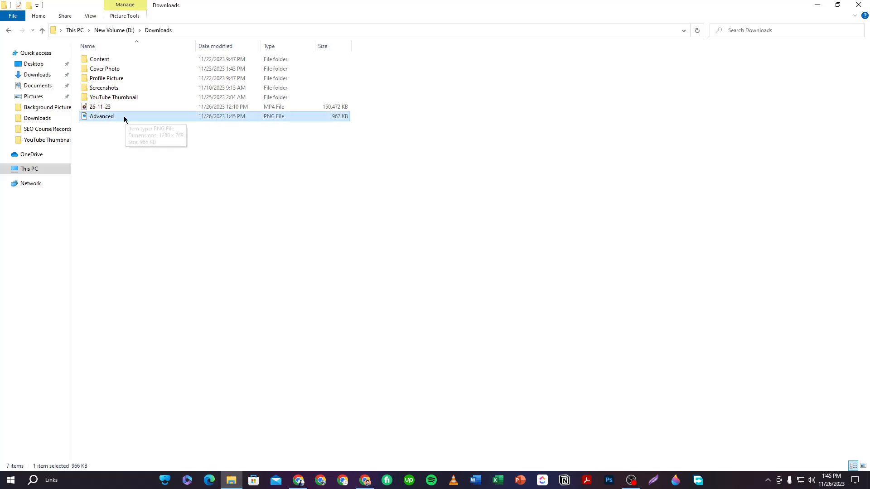
pyautogui.click(113, 118)
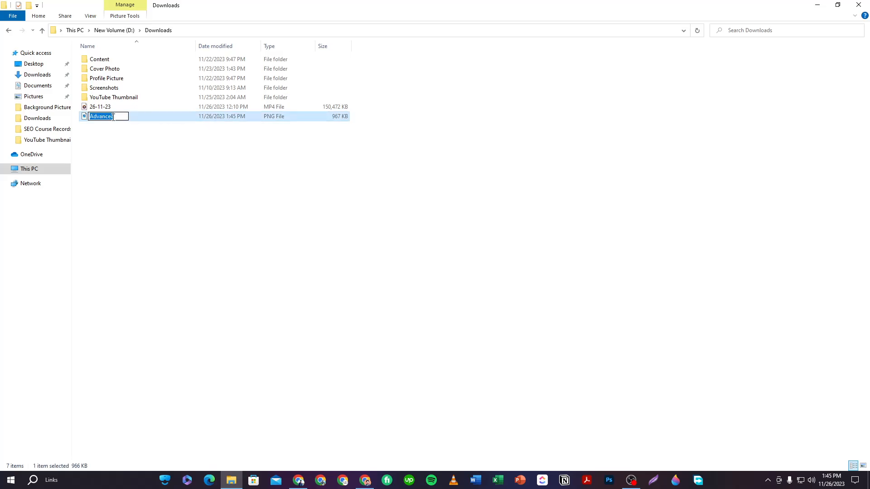
pyautogui.press('super+v')
pyautogui.click(148, 193)
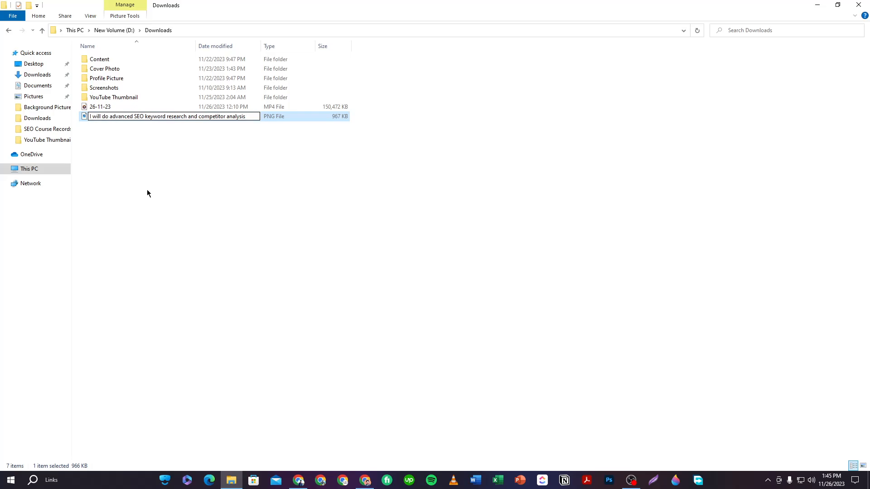
pyautogui.press('Return')
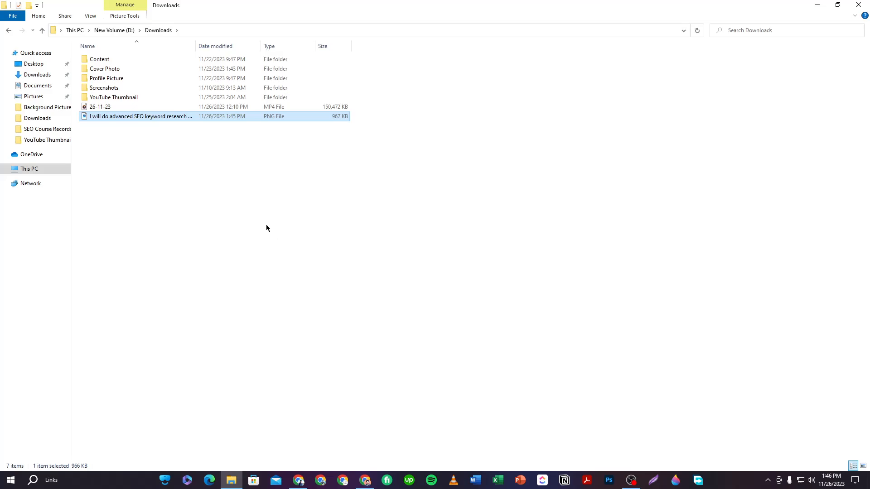
# - Rename the 26-11-23 MP4 video as "I will do advanced SEO keyword research and competitor analysis"
pyautogui.click(133, 109)
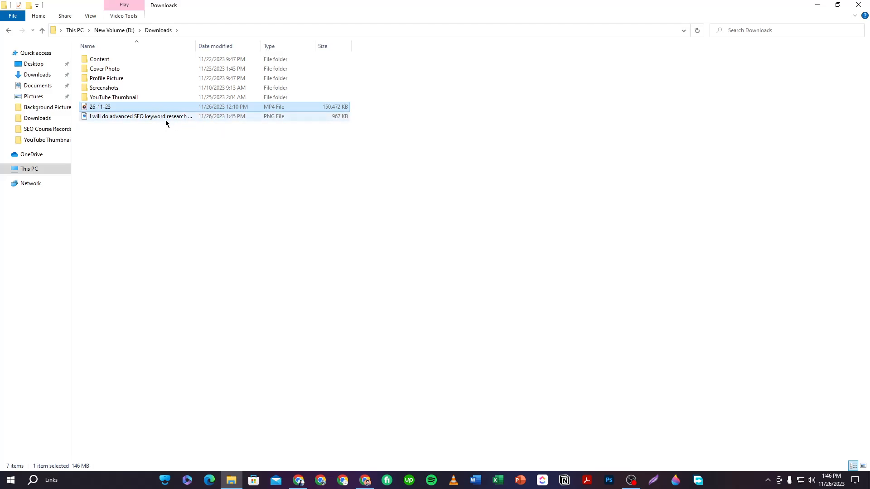
pyautogui.click(109, 107)
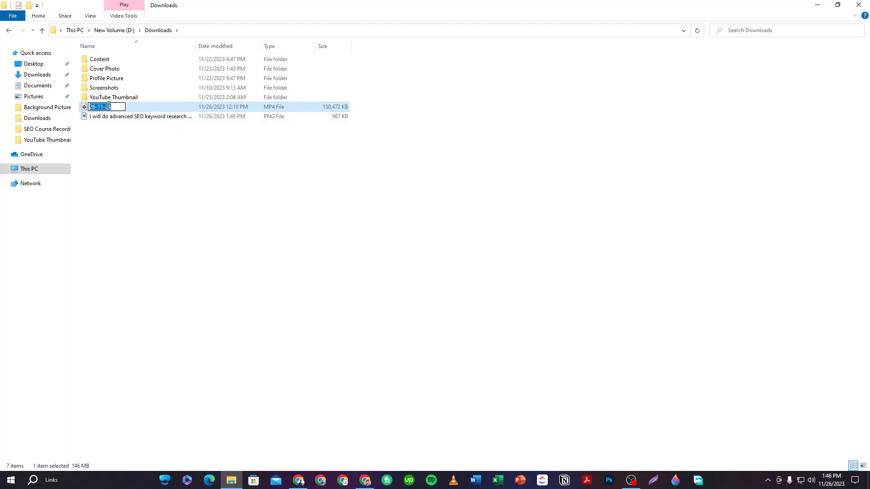
pyautogui.press('super+v')
pyautogui.click(136, 178)
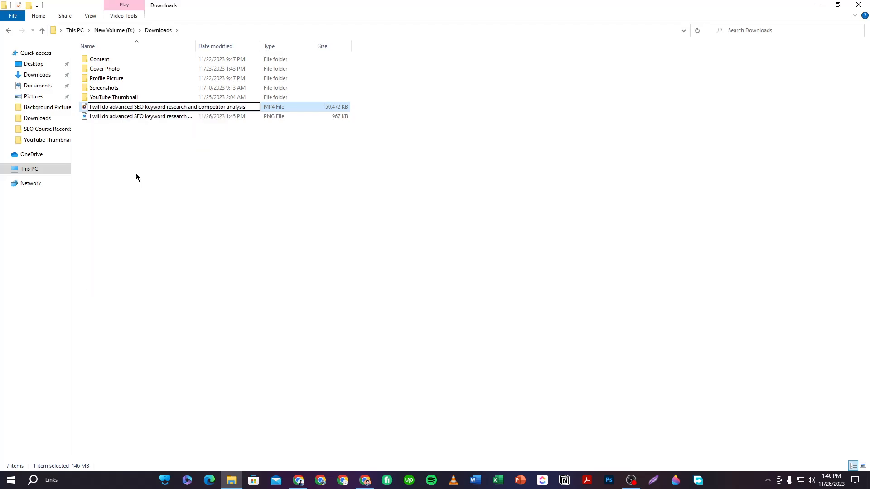
pyautogui.press('Return')
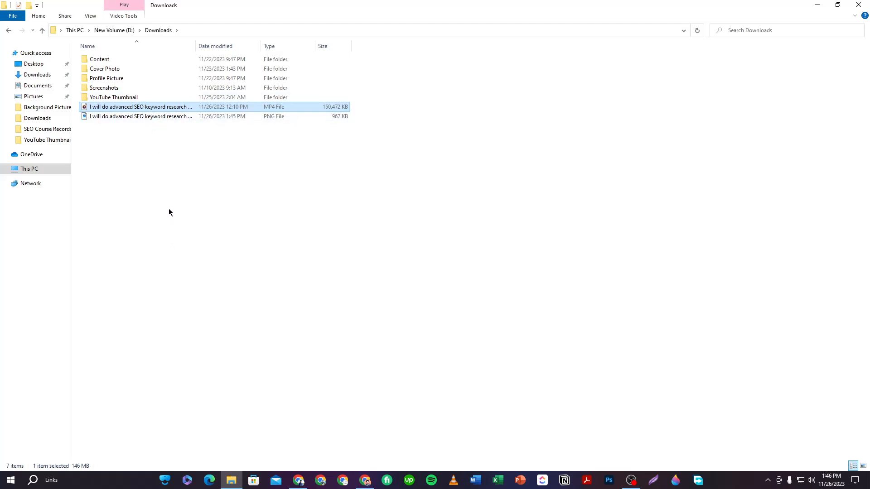
# - In the MP4 video's detailed properties, set the Title to "I will do advanced SEO keyword research and competitor analysis"
pyautogui.rightClick(141, 111)
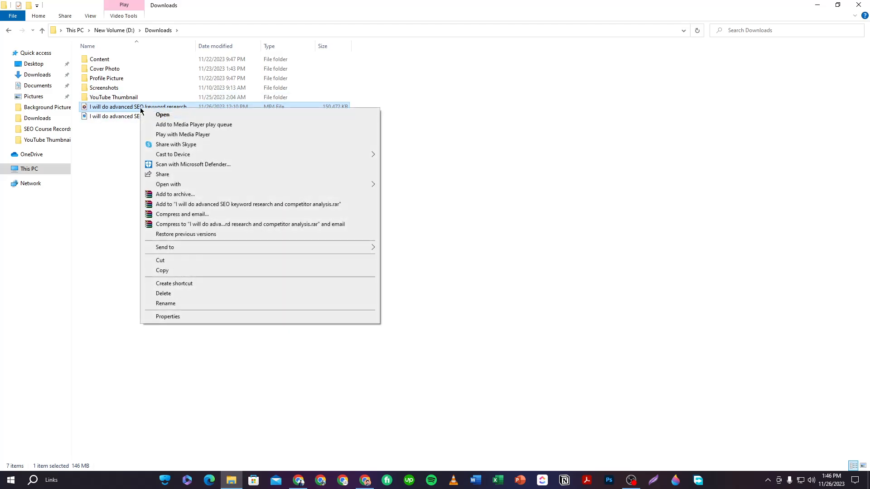
pyautogui.click(176, 316)
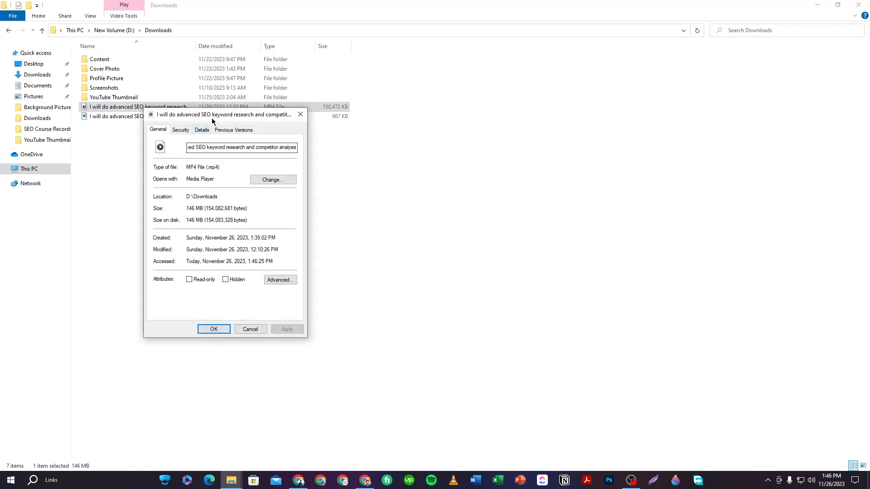
pyautogui.moveTo(212, 116); pyautogui.dragTo(348, 146)
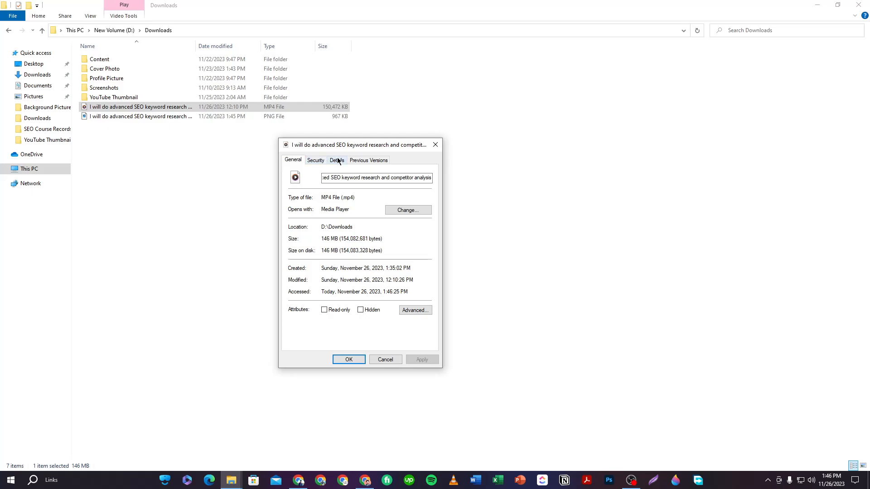
pyautogui.click(338, 161)
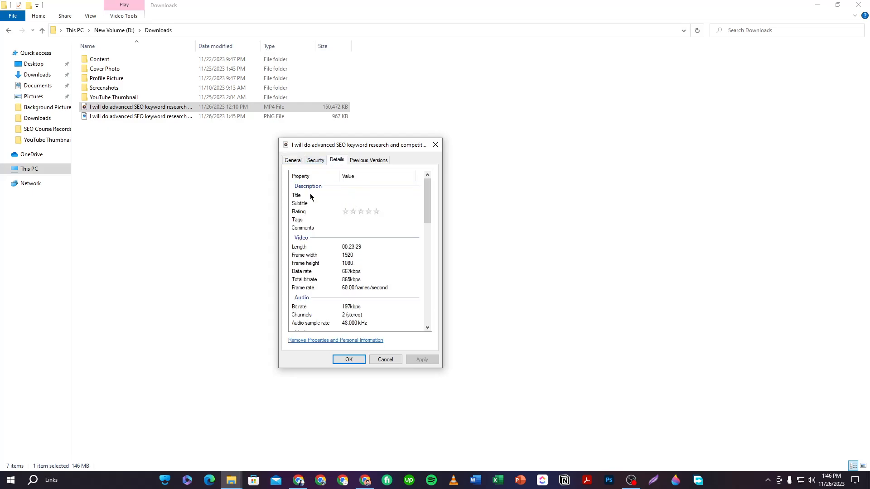
pyautogui.click(347, 195)
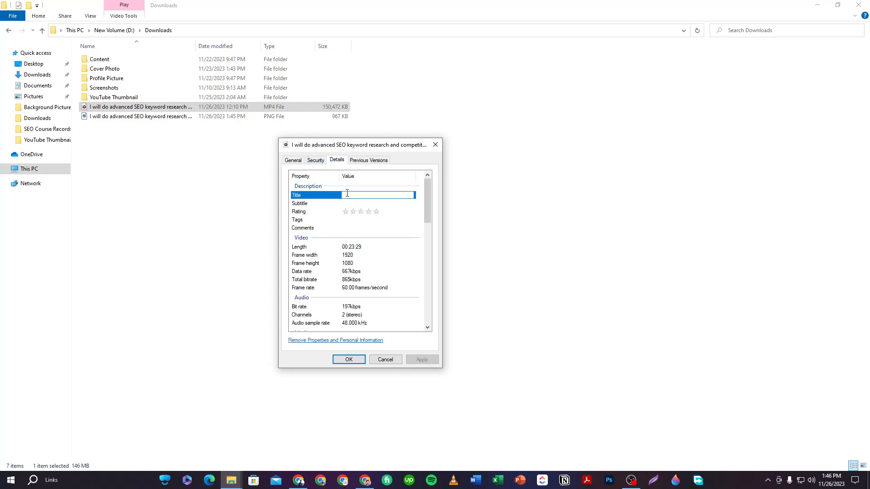
pyautogui.press('super+v')
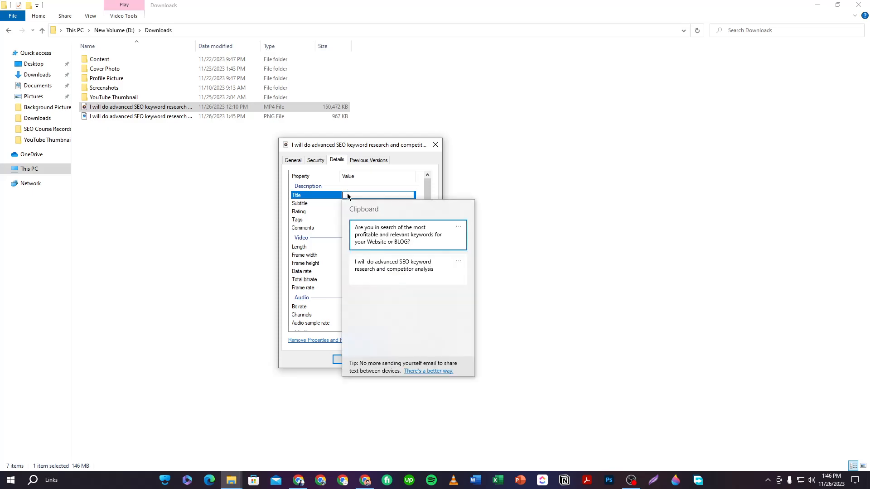
pyautogui.click(382, 271)
pyautogui.press('Return')
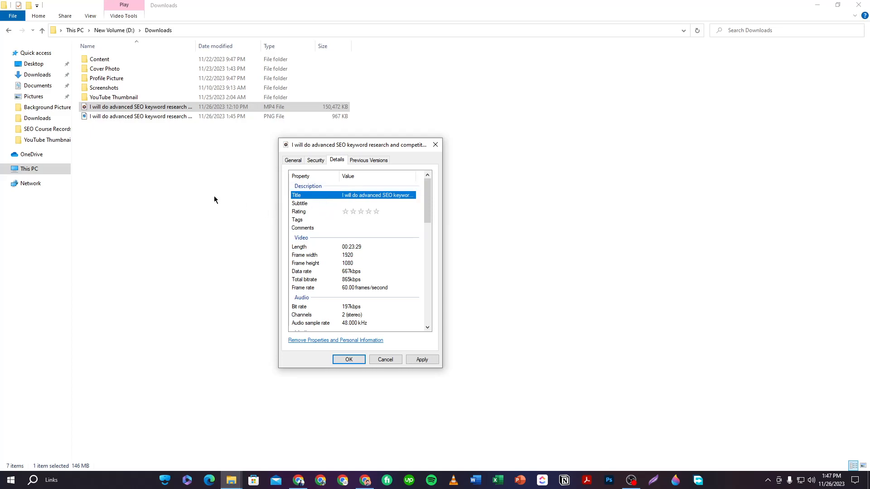
# - Set the video's Subtitle to "I will do advanced SEO keyword research and competitor analysis" and its rating to five stars
pyautogui.click(355, 203)
pyautogui.click(354, 203)
pyautogui.click(385, 269)
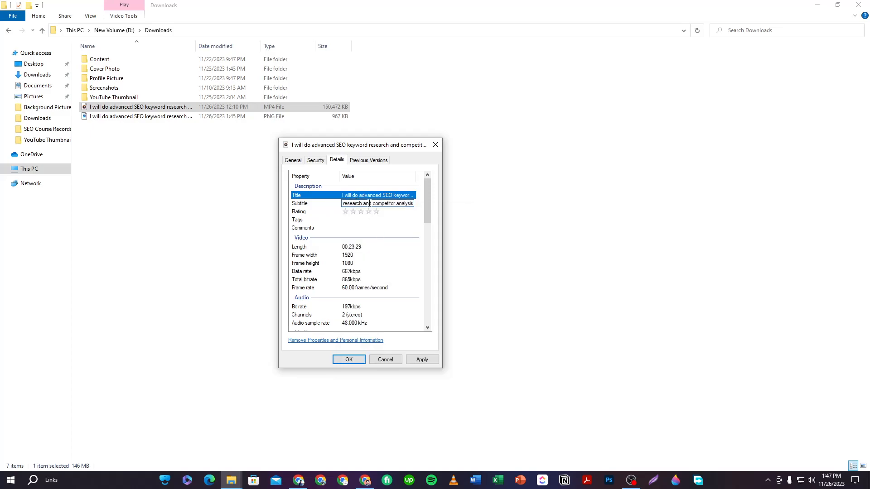
pyautogui.press('Return')
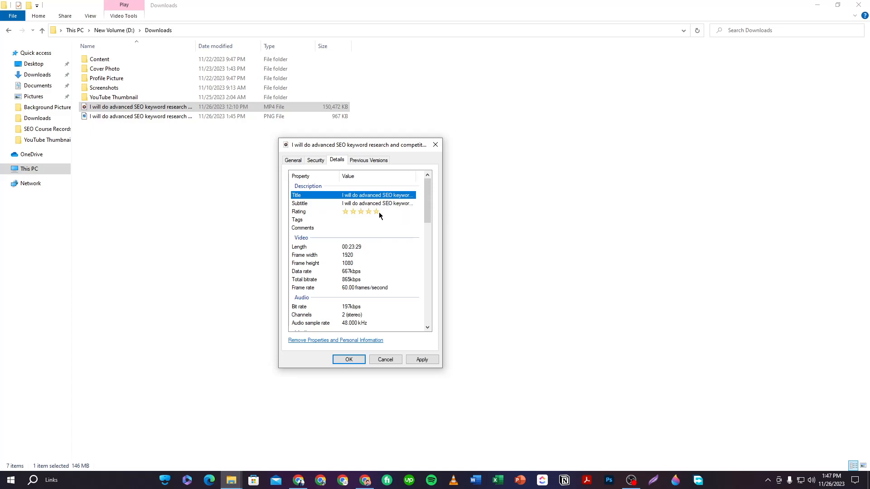
pyautogui.click(378, 213)
# - Enter the video tags "keyword research", "seo keyword research" and "competitor analysis", separated by semicolons
pyautogui.click(349, 219)
pyautogui.write('keyword research;')
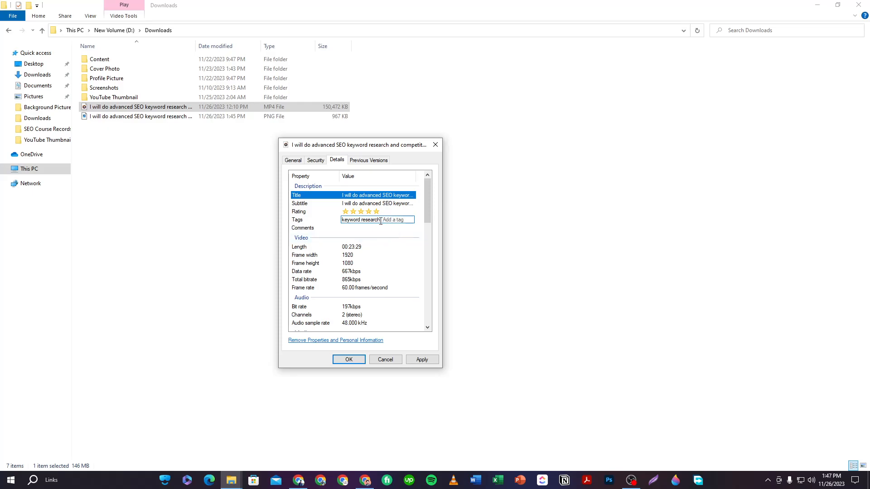
pyautogui.write('seo keywor')
pyautogui.write('d ')
pyautogui.write('re')
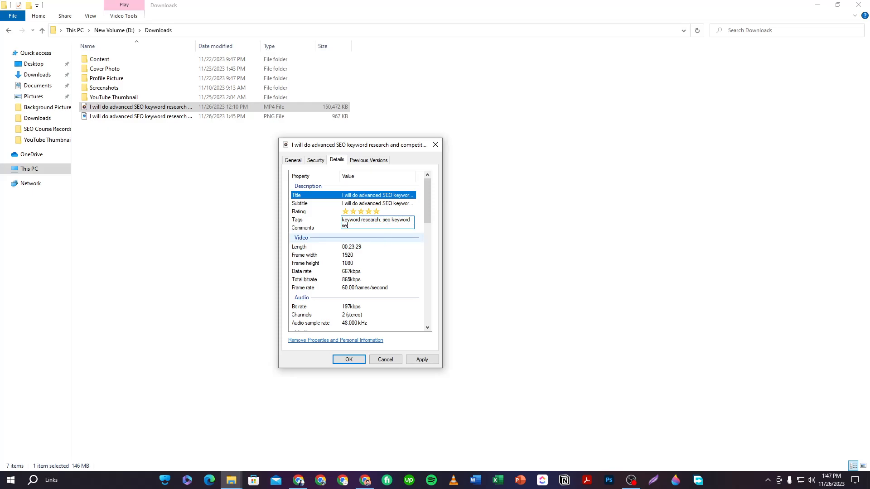
pyautogui.write('search; ')
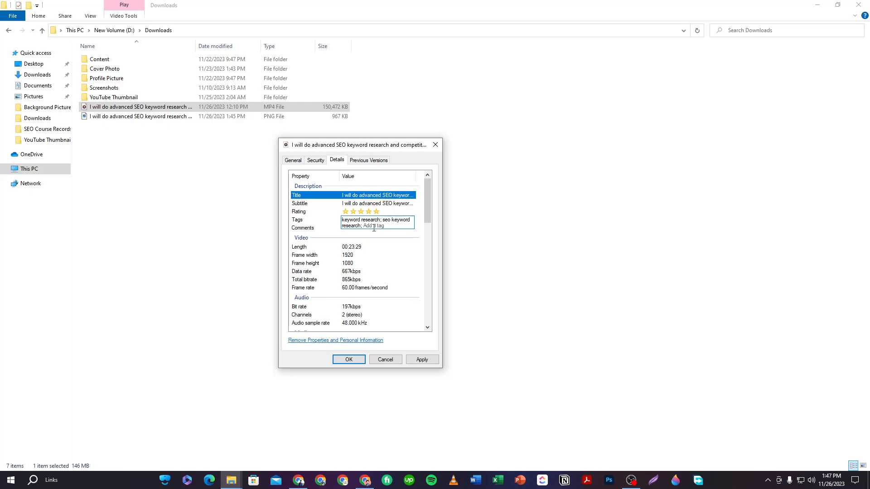
pyautogui.write('competi')
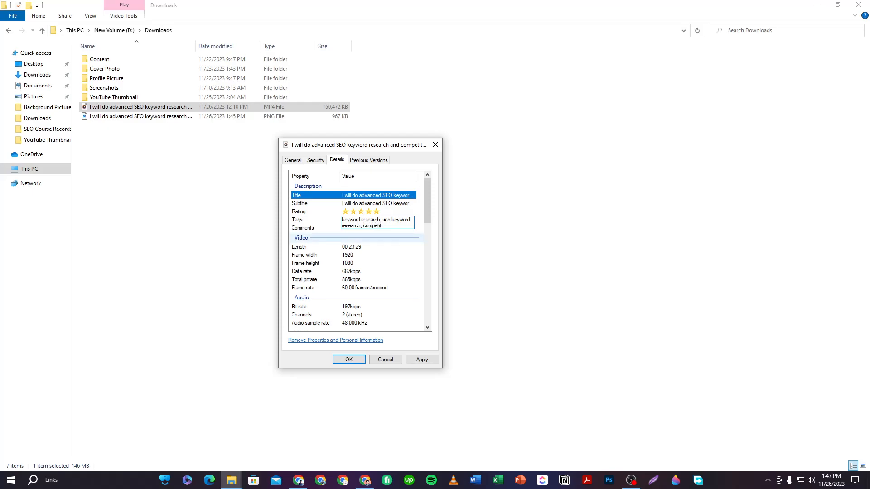
pyautogui.write('tor analysis;')
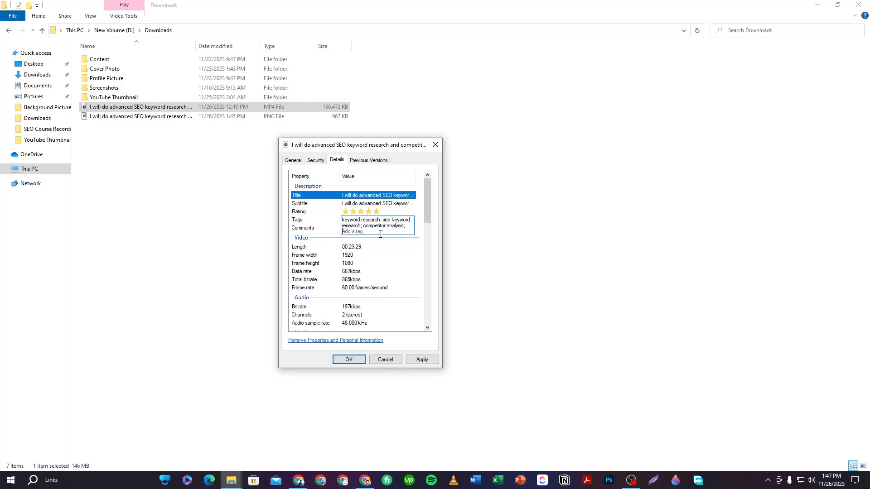
# - Add "seo keywords" as the fourth video tag and commit the tag list
pyautogui.write('seo keywo')
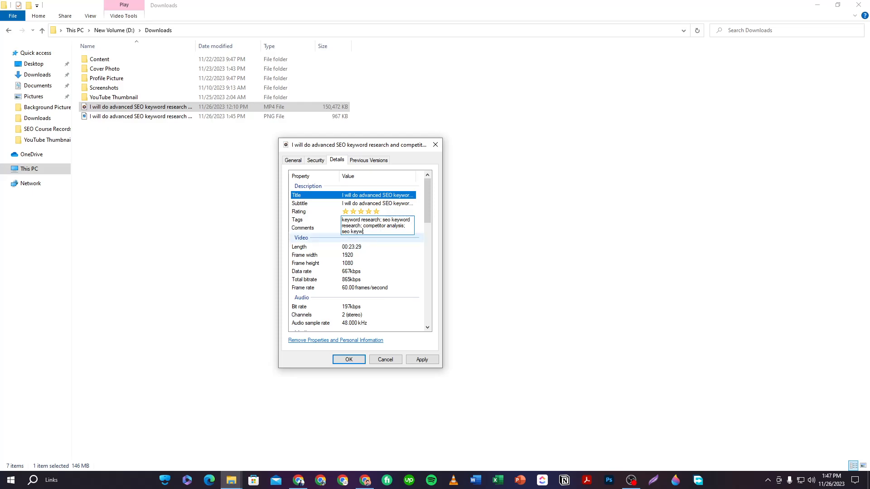
pyautogui.write('ord researc')
pyautogui.press('BackSpace')
pyautogui.press('BackSpace')
pyautogui.press('BackSpace')
pyautogui.press('BackSpace')
pyautogui.press('BackSpace')
pyautogui.press('BackSpace')
pyautogui.press('BackSpace')
pyautogui.press('BackSpace')
pyautogui.press('BackSpace')
pyautogui.press('BackSpace')
pyautogui.press('BackSpace')
pyautogui.write('rds')
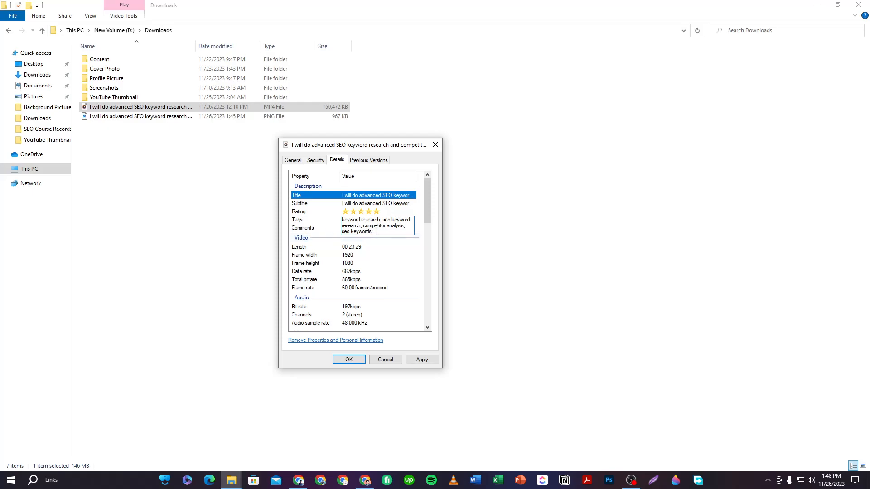
pyautogui.write(';')
pyautogui.scroll(-1, 374, 246)
pyautogui.click(359, 206)
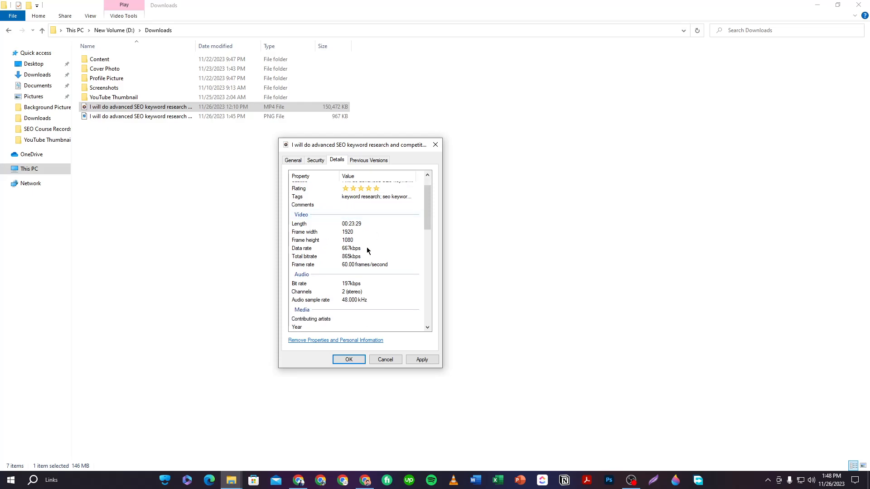
# - Enter the seller's full name as the video's director under Origin and copy that name
pyautogui.scroll(-1, 366, 247)
pyautogui.scroll(-1, 366, 246)
pyautogui.scroll(-4, 366, 246)
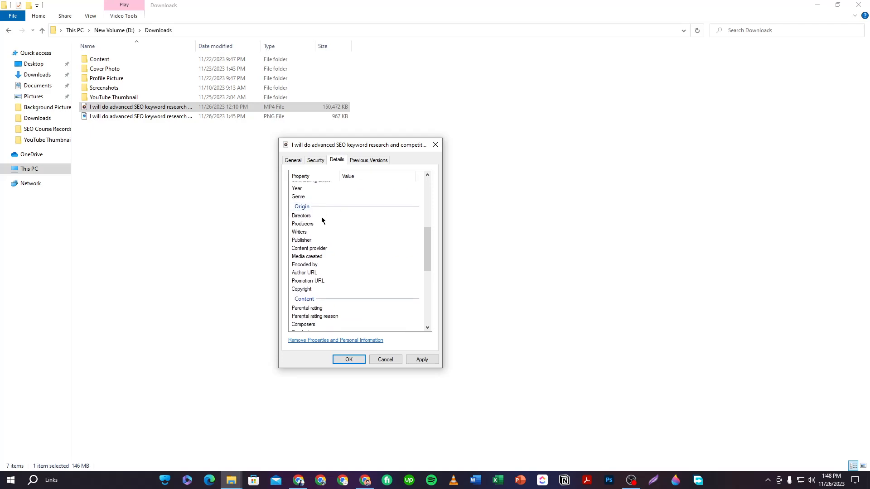
pyautogui.click(350, 215)
pyautogui.click(350, 216)
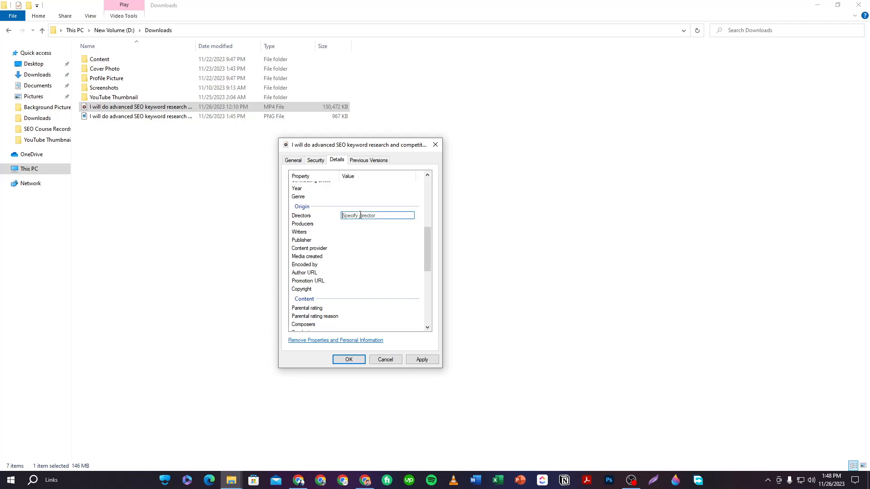
pyautogui.write('Aminul Ihsan Masrafi;')
pyautogui.hotkey('ctrl', 'a')
pyautogui.hotkey('ctrl', 'c')
pyautogui.click(393, 218)
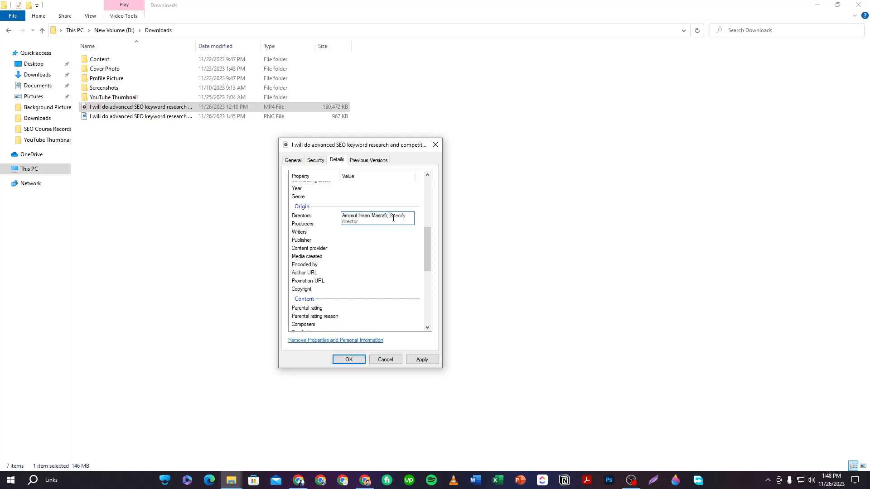
# - Enter the seller's full name as the video's producer and writer in the Origin details
pyautogui.click(312, 224)
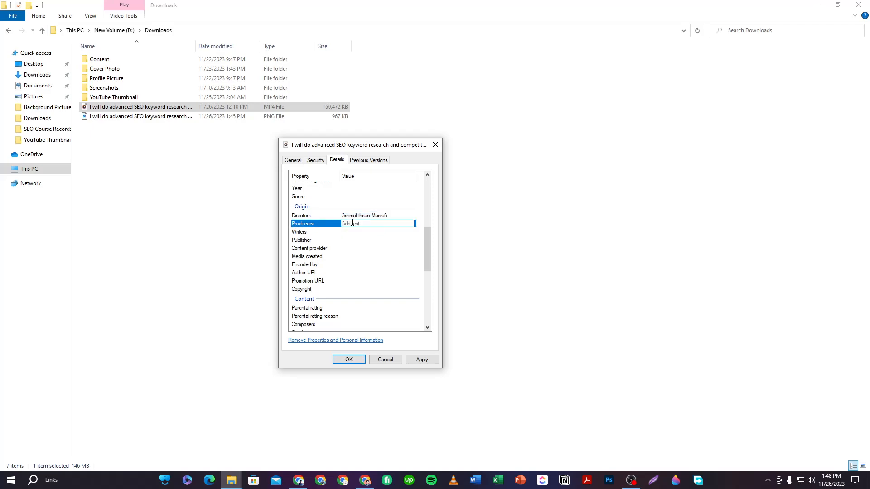
pyautogui.hotkey('ctrl', 'v')
pyautogui.click(344, 232)
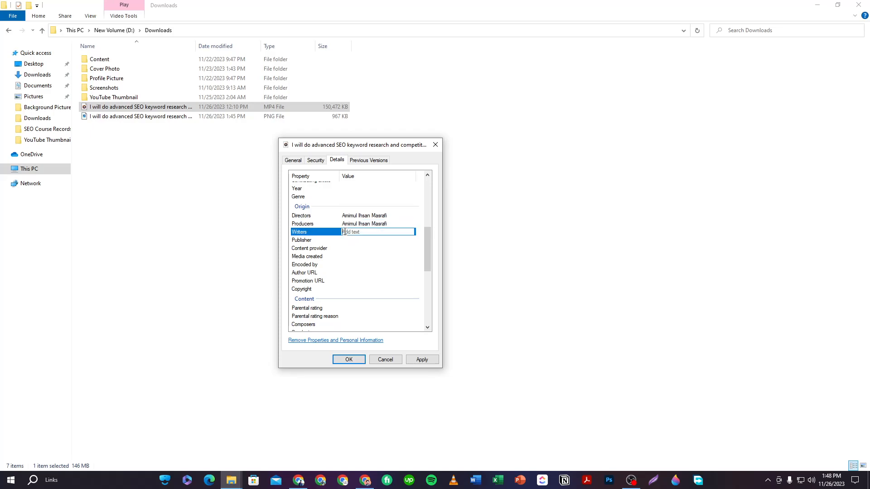
pyautogui.hotkey('ctrl', 'v')
pyautogui.press('BackSpace')
# - Fill in the video's Publisher and Content provider properties with the seller's full name
pyautogui.click(343, 241)
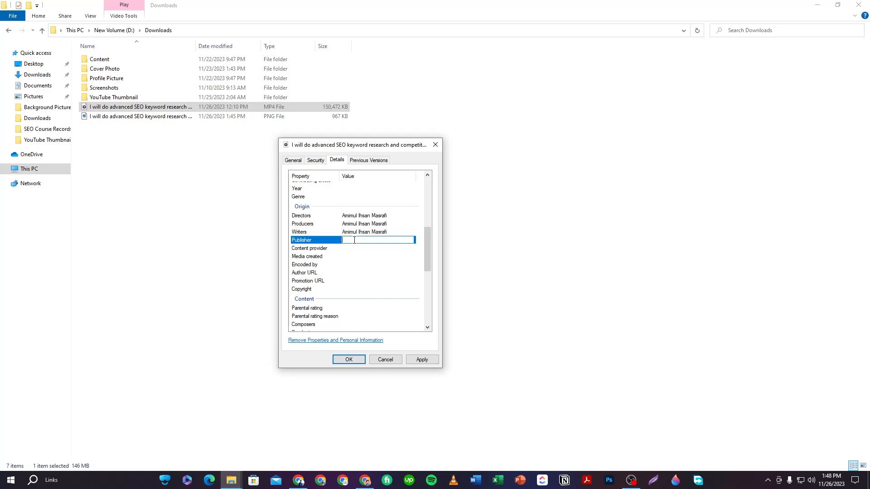
pyautogui.write('Amimul Ihsan Masrafi')
pyautogui.click(349, 249)
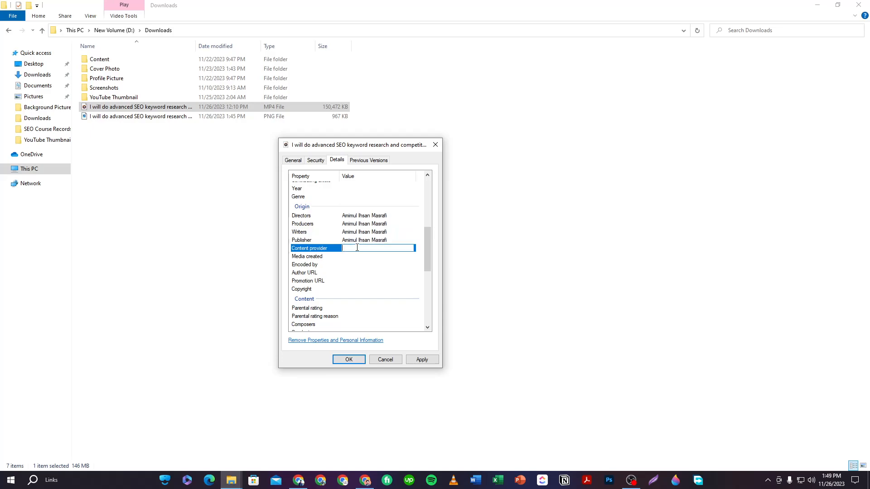
pyautogui.write('Amimul Ihsan Masrafi')
# - Leave the Media created date unset and enter the seller's full name for Encoded by
pyautogui.click(353, 257)
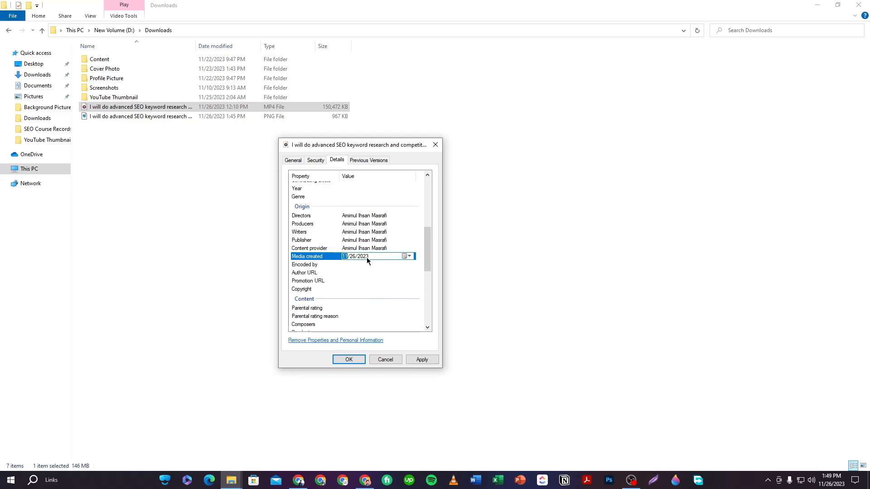
pyautogui.click(347, 265)
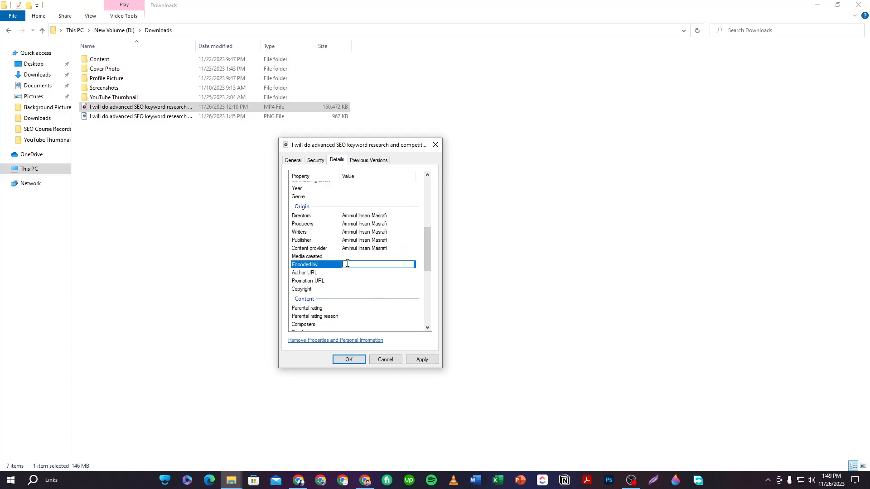
pyautogui.write('Amimul Ihsan Masrafi')
# - Set the video's Author URL to the seller's Fiverr profile address
pyautogui.click(354, 273)
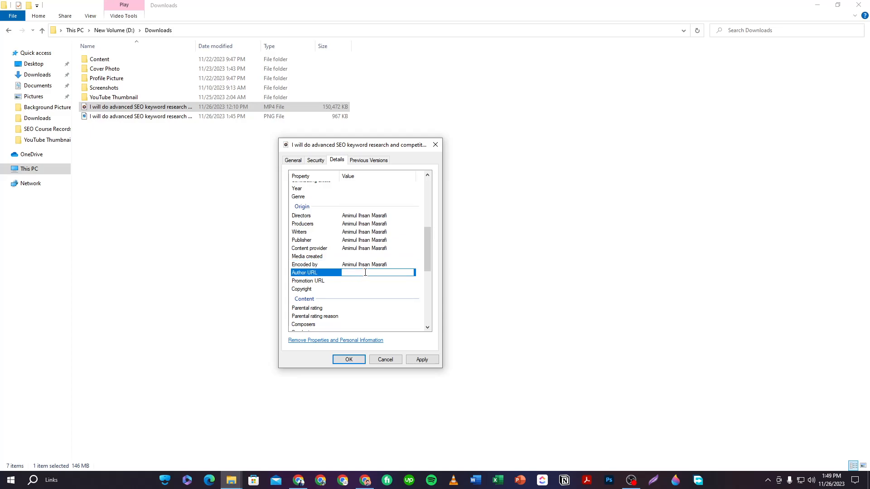
pyautogui.write('fiverr.com/masrafi07')
pyautogui.press('Return')
# - Copy the Fiverr profile address from the Author URL into the video's Promotion URL
pyautogui.click(352, 280)
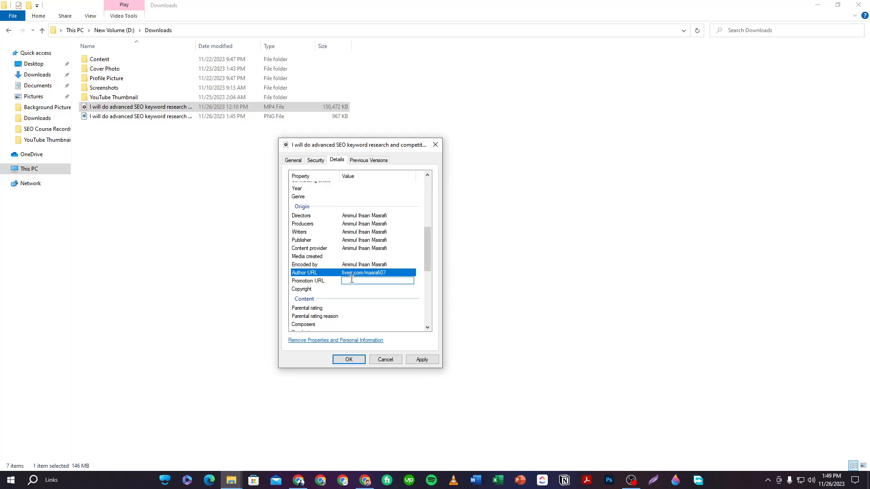
pyautogui.doubleClick(364, 272)
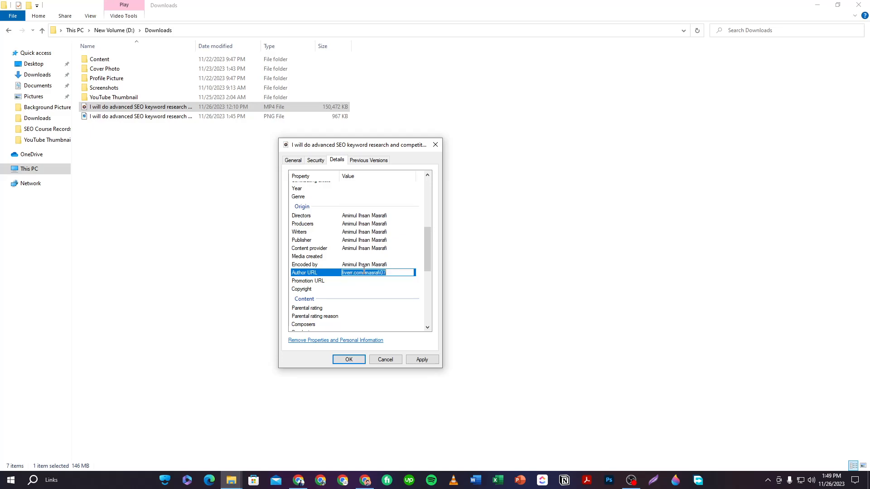
pyautogui.rightClick(365, 274)
pyautogui.click(394, 304)
pyautogui.click(344, 280)
pyautogui.hotkey('ctrl', 'v')
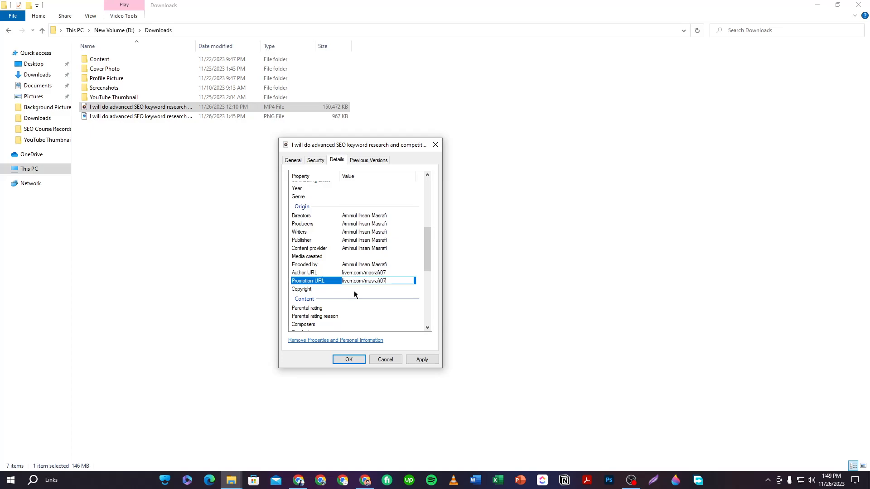
pyautogui.click(354, 293)
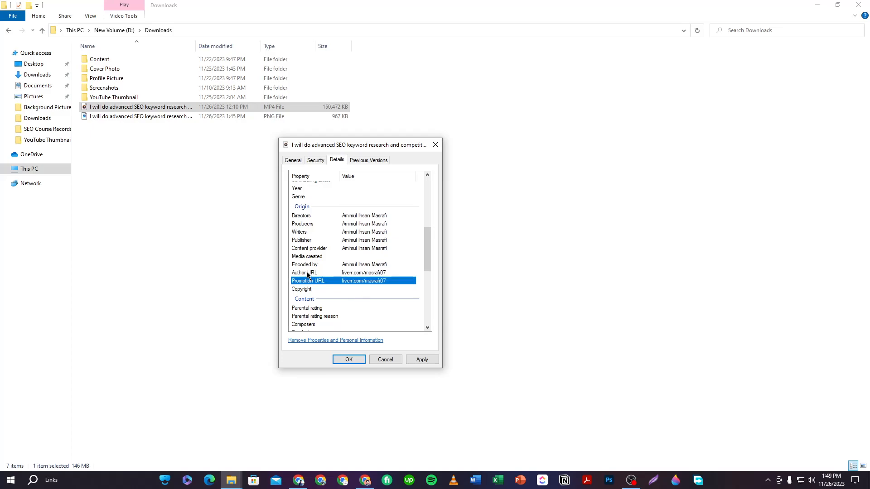
# - Review the video's metadata, checking the Content properties, the tags, and the Origin fields from Directors through Copyright
pyautogui.scroll(-2, 355, 291)
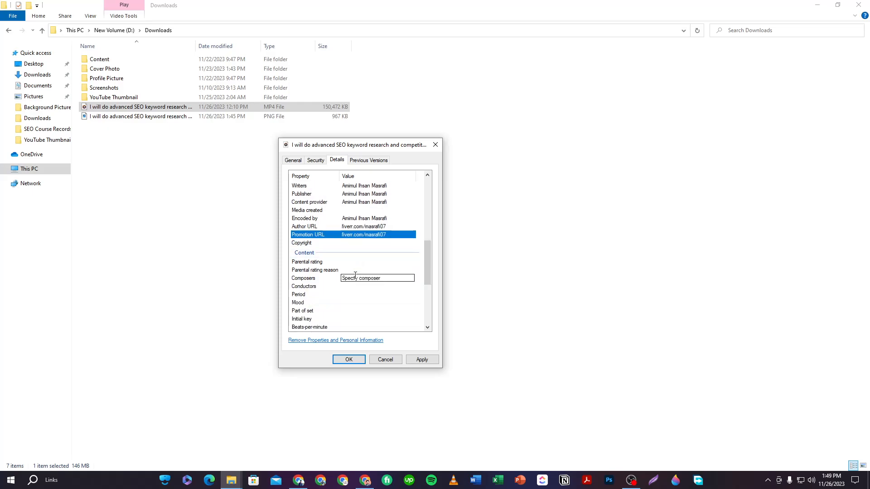
pyautogui.scroll(-5, 303, 265)
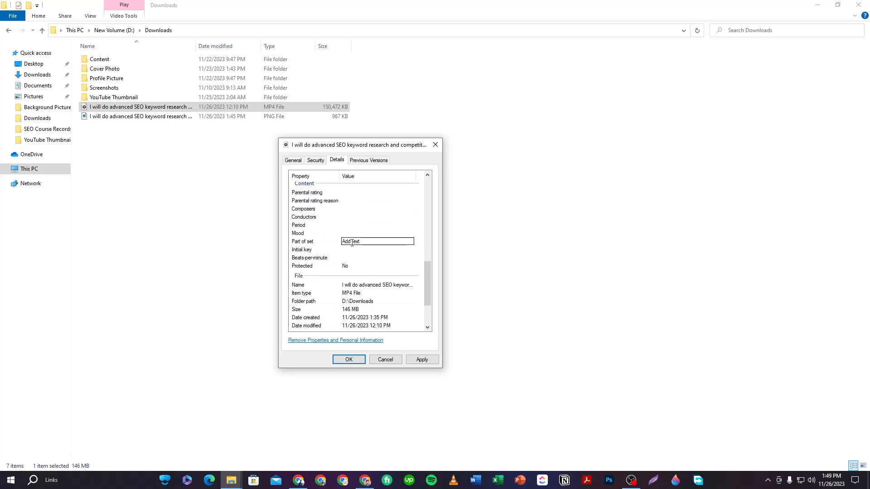
pyautogui.scroll(10, 363, 268)
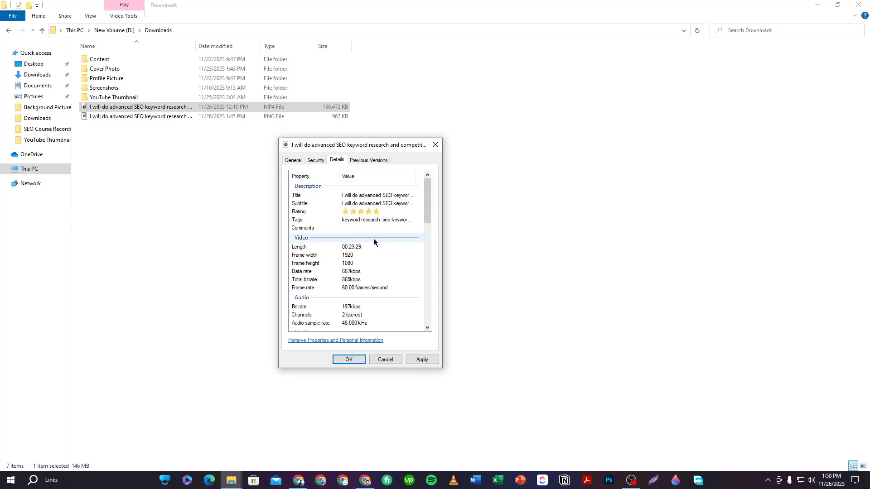
pyautogui.click(373, 221)
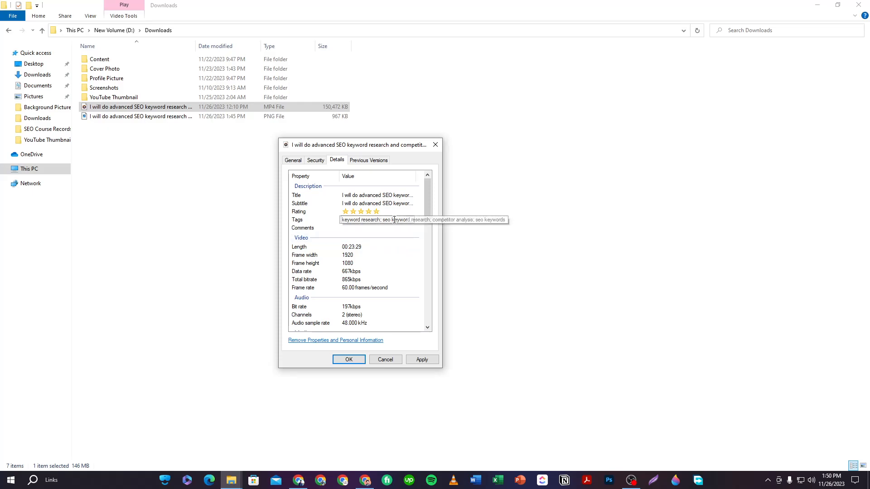
pyautogui.scroll(-8, 371, 244)
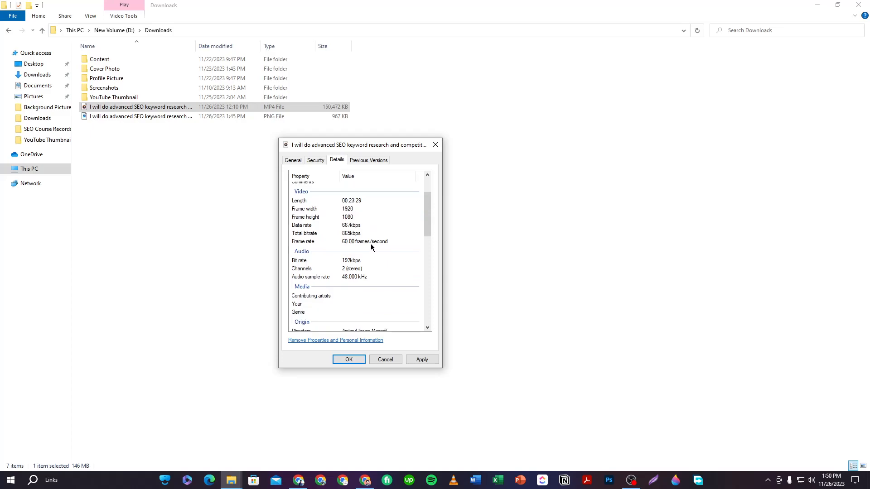
pyautogui.scroll(-3, 355, 210)
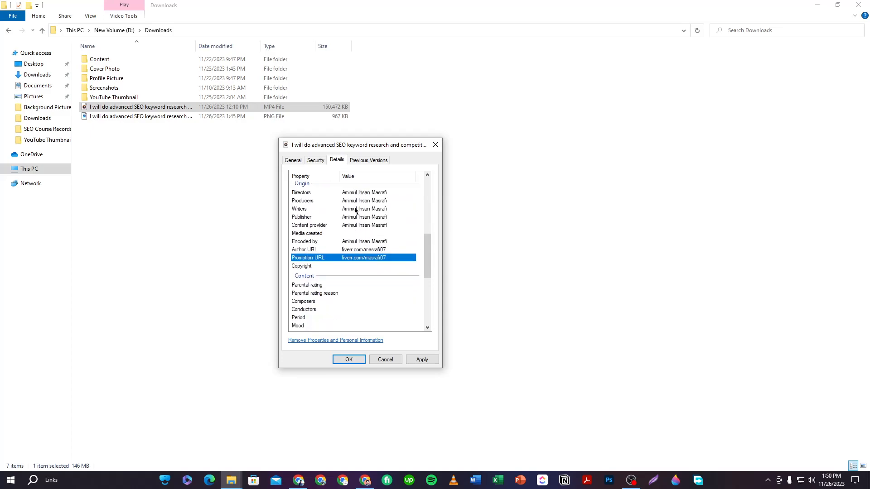
pyautogui.scroll(1, 308, 202)
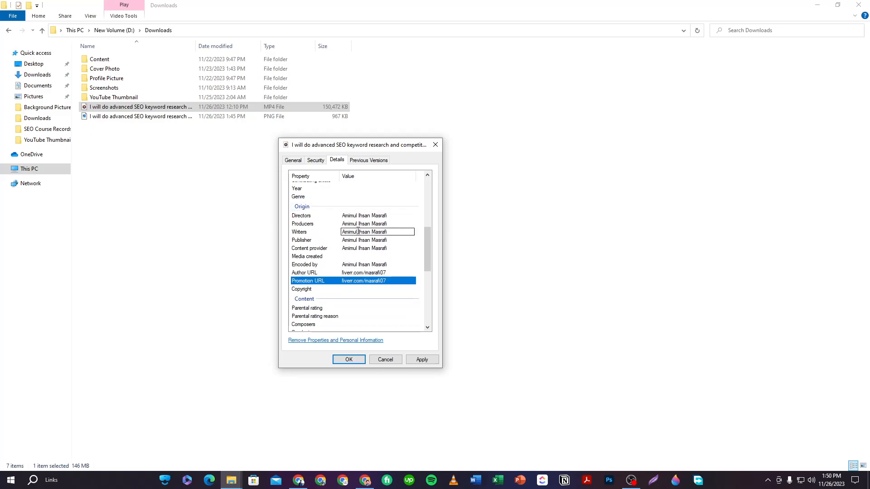
pyautogui.click(359, 256)
pyautogui.press('Escape')
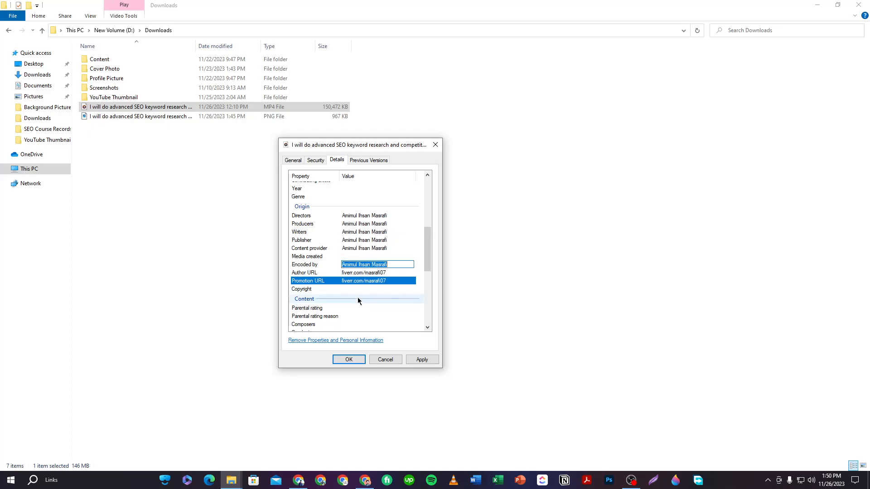
pyautogui.click(358, 291)
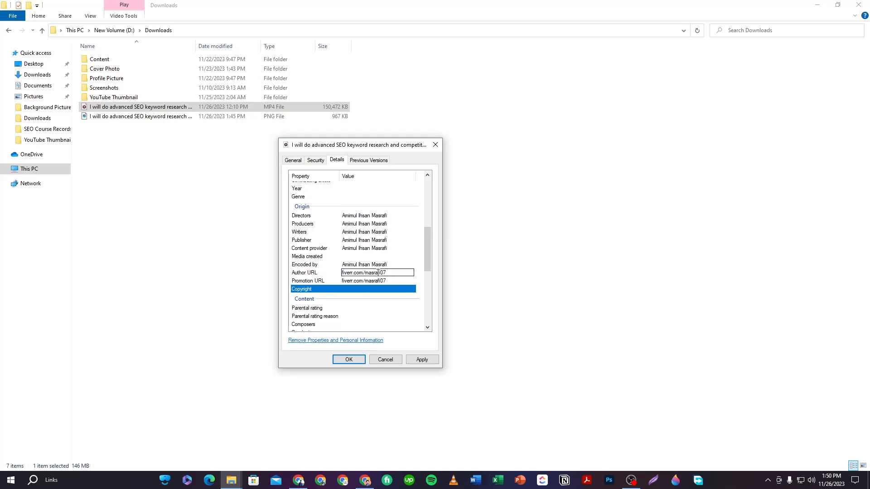
# - Apply the video's metadata changes and close its properties
pyautogui.scroll(-1, 379, 261)
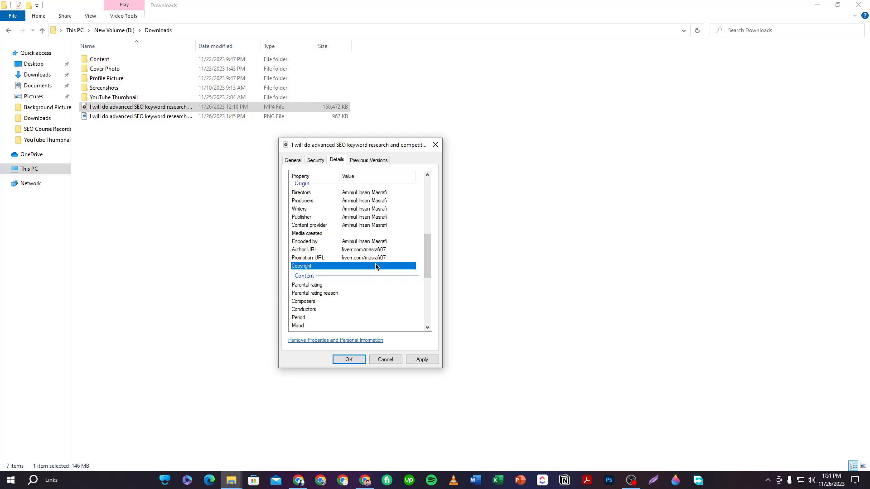
pyautogui.scroll(-6, 372, 264)
pyautogui.scroll(6, 367, 265)
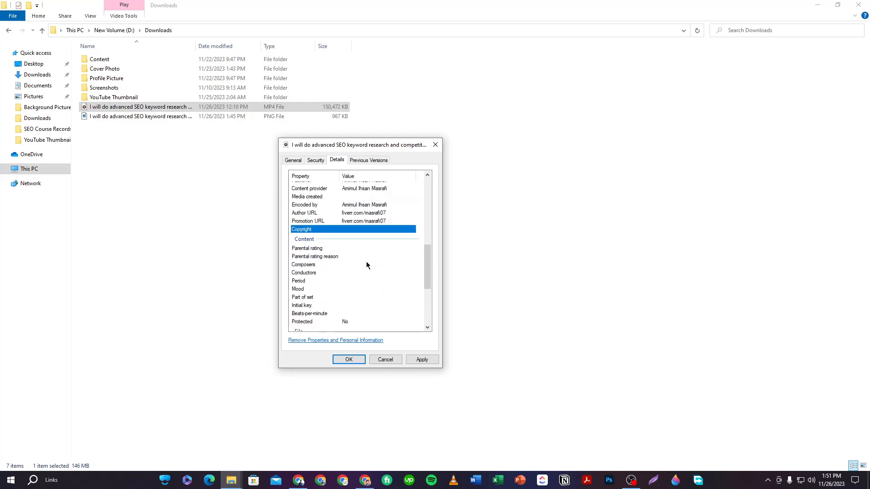
pyautogui.click(423, 360)
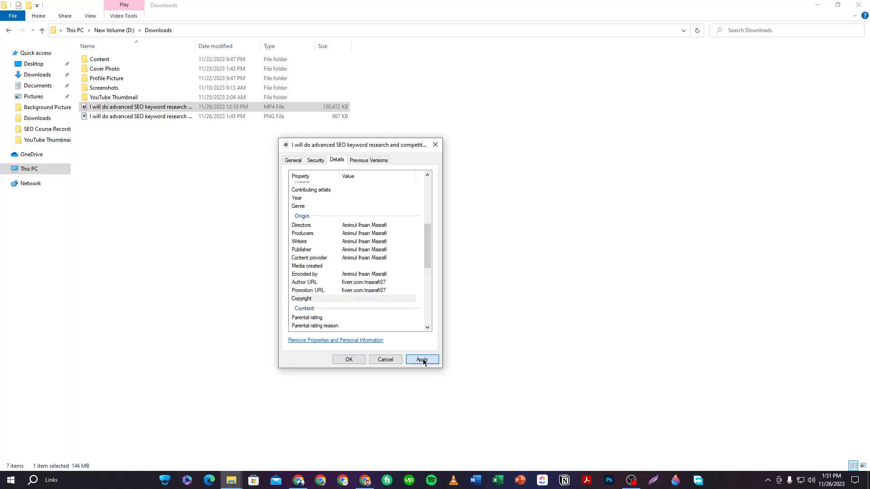
pyautogui.click(349, 360)
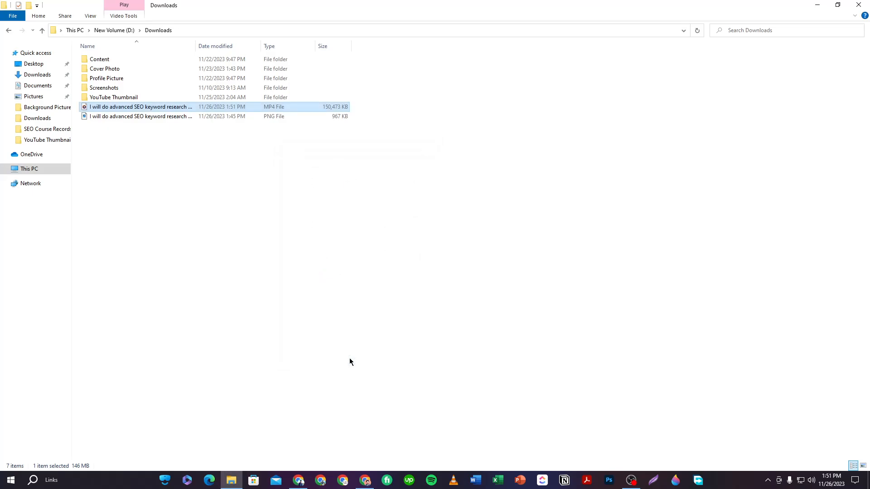
# - Reopen the MP4 file's properties and check the saved description, origin and content details
pyautogui.rightClick(129, 108)
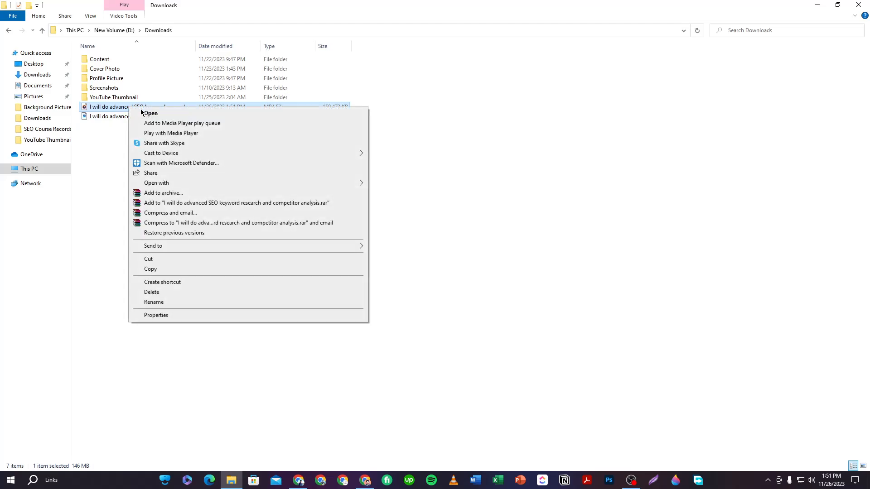
pyautogui.click(196, 315)
pyautogui.moveTo(217, 116); pyautogui.dragTo(400, 151)
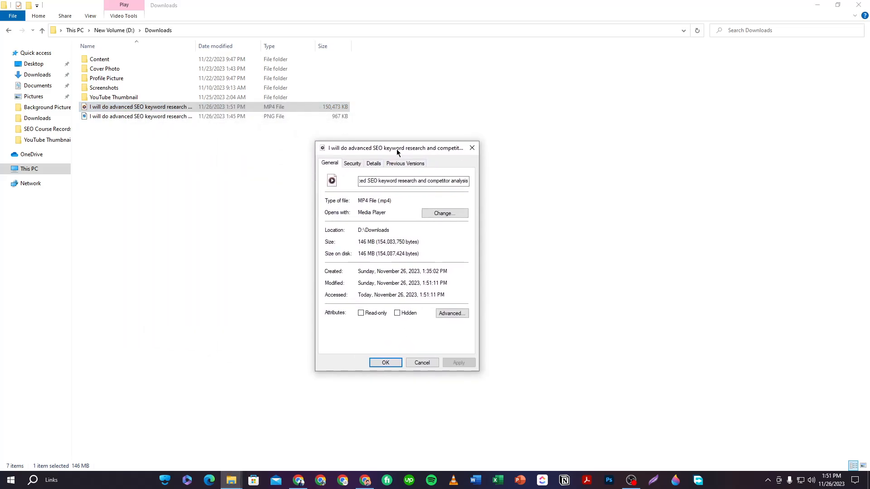
pyautogui.click(374, 164)
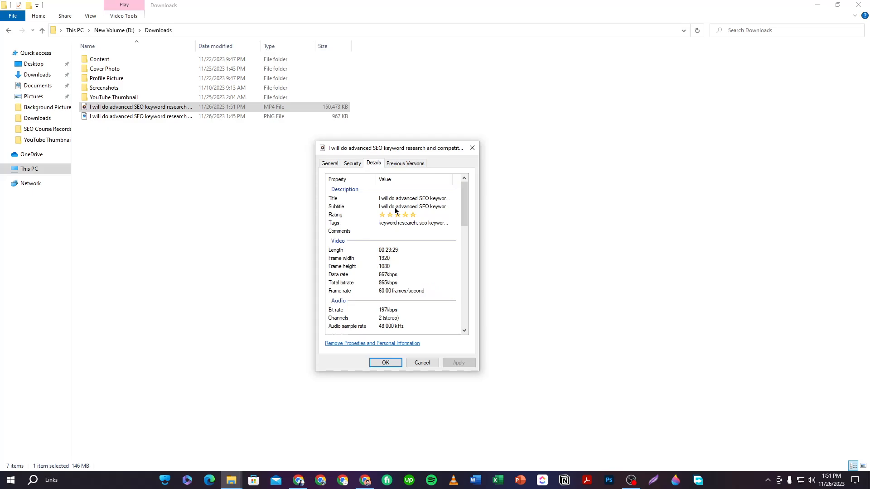
pyautogui.scroll(-8, 408, 233)
pyautogui.scroll(-7, 404, 235)
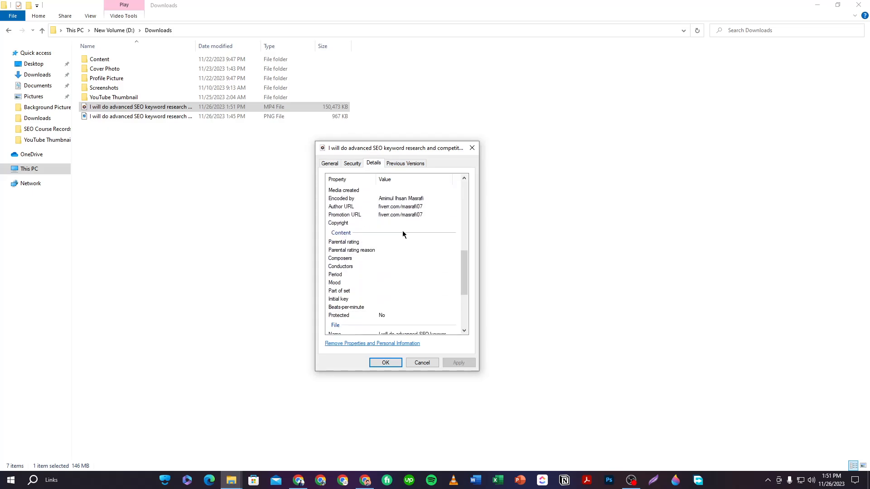
pyautogui.scroll(6, 402, 230)
pyautogui.scroll(6, 402, 233)
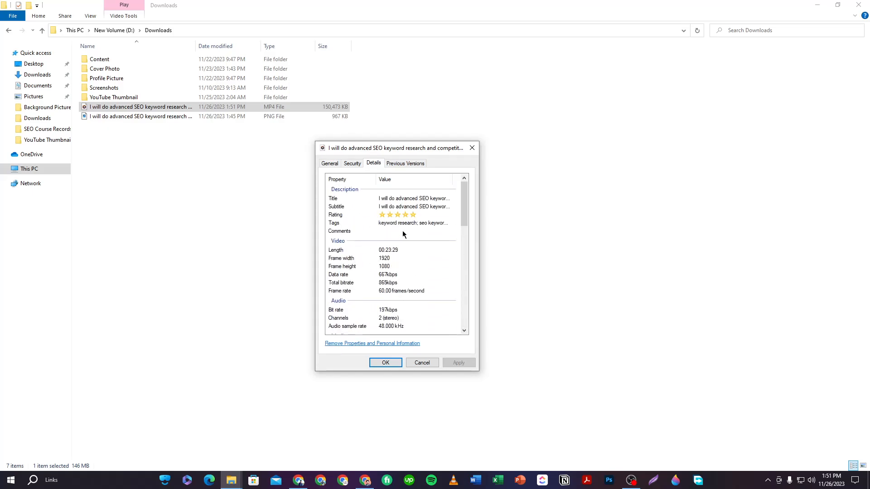
pyautogui.click(381, 364)
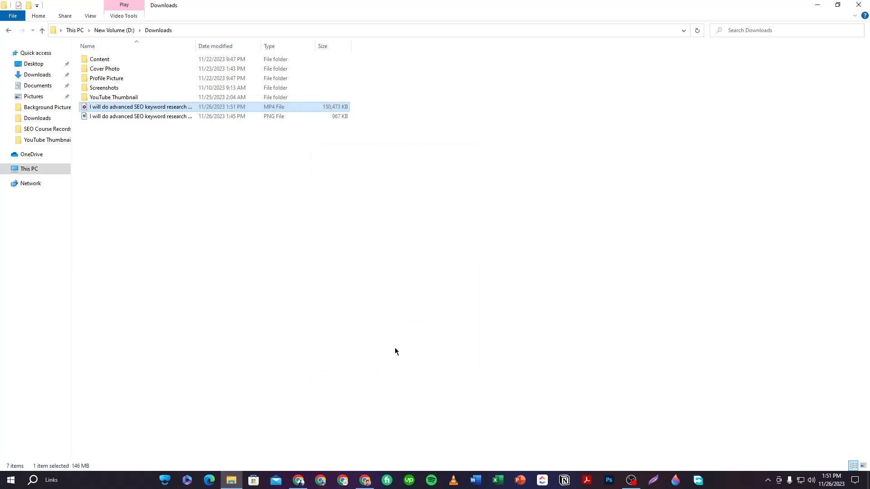
# - Switch to the Chrome browser window
pyautogui.click(298, 480)
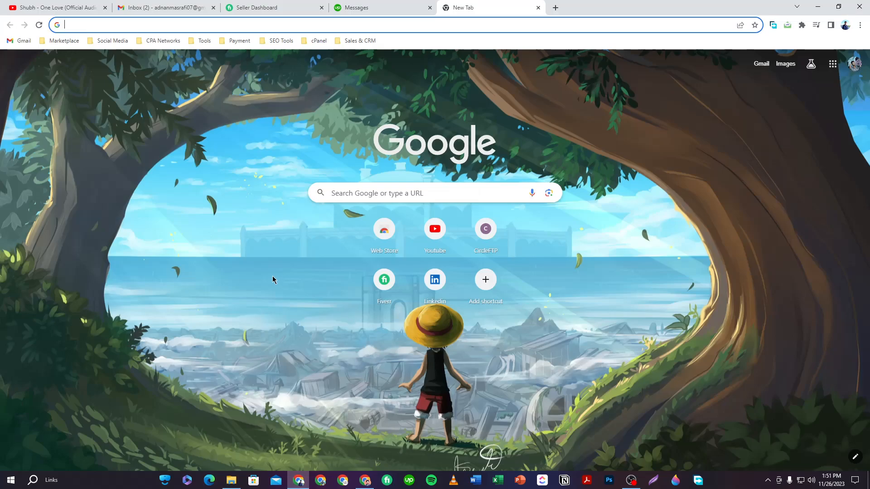